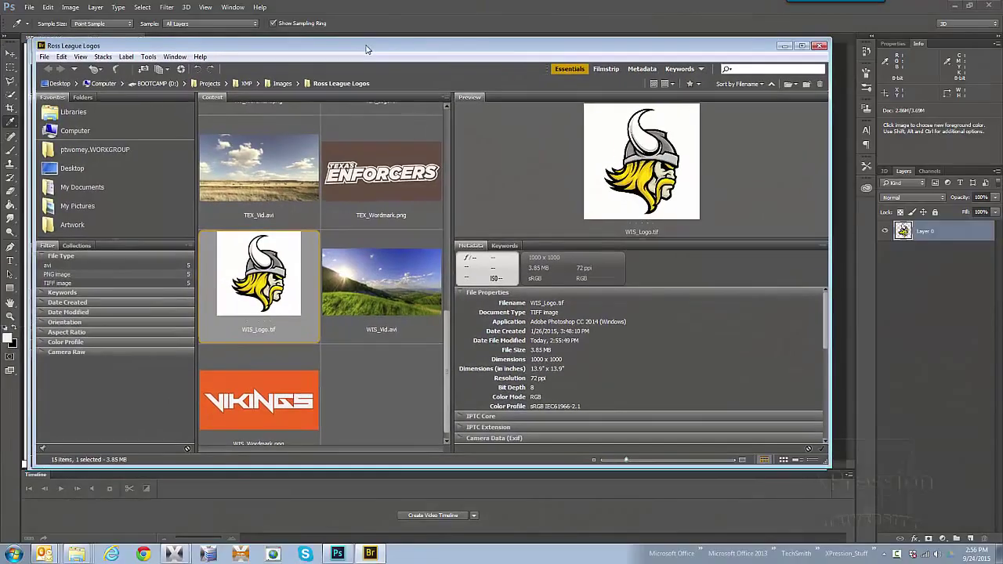
# - Locate NY_Logo.tif in the Ross League Logos folder and open its file information
pyautogui.moveTo(450, 314); pyautogui.dragTo(460, 208)
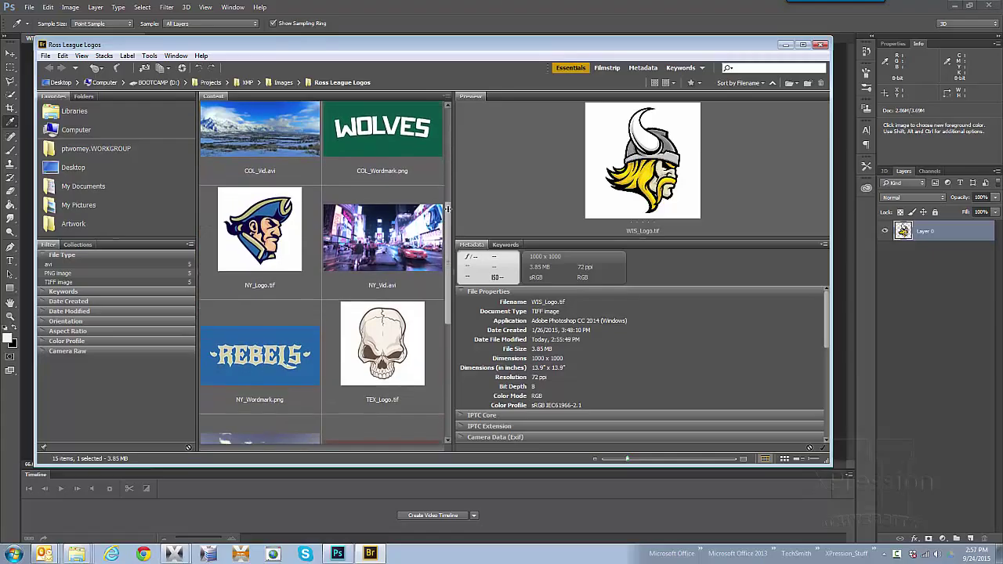
pyautogui.click(254, 237)
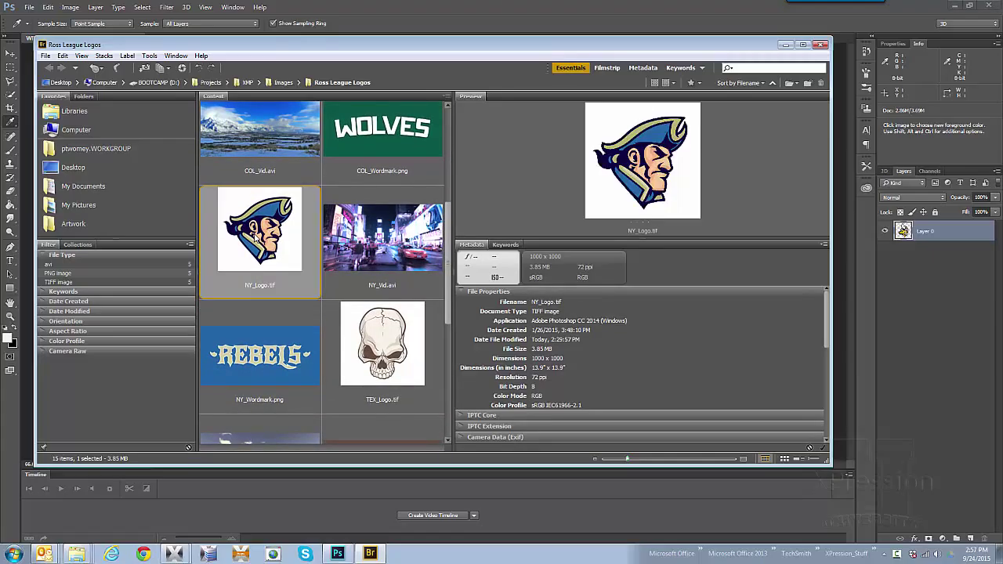
pyautogui.rightClick(255, 235)
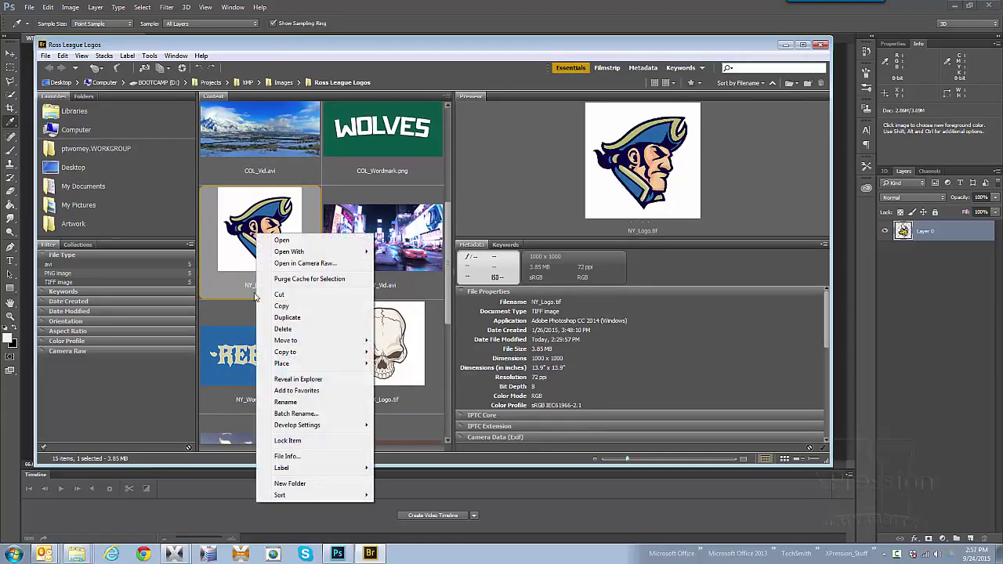
pyautogui.click(287, 456)
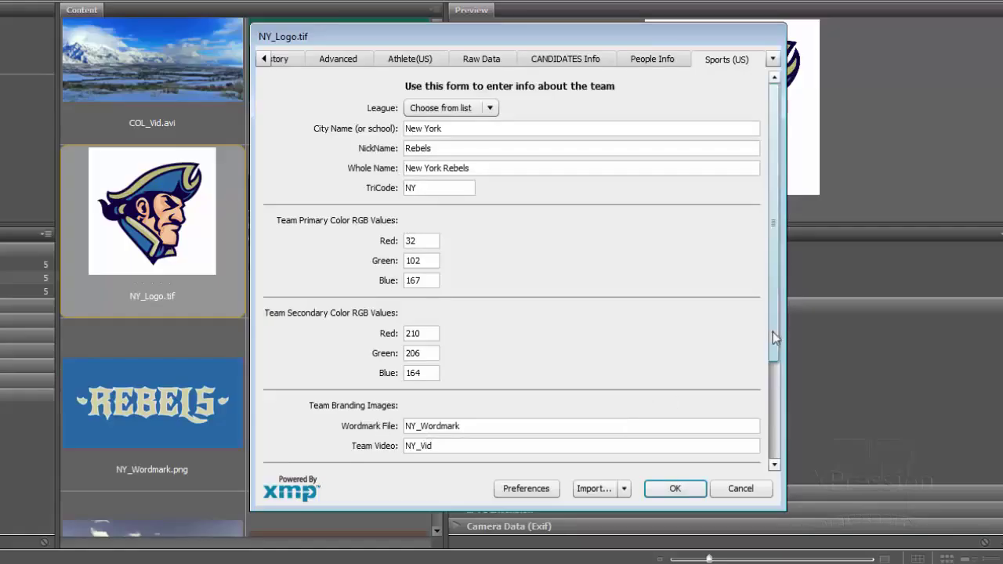
# - Review the team details in the NY_Logo.tif Sports (US) form, mark the image as approved and save the metadata
pyautogui.moveTo(773, 327); pyautogui.dragTo(780, 404)
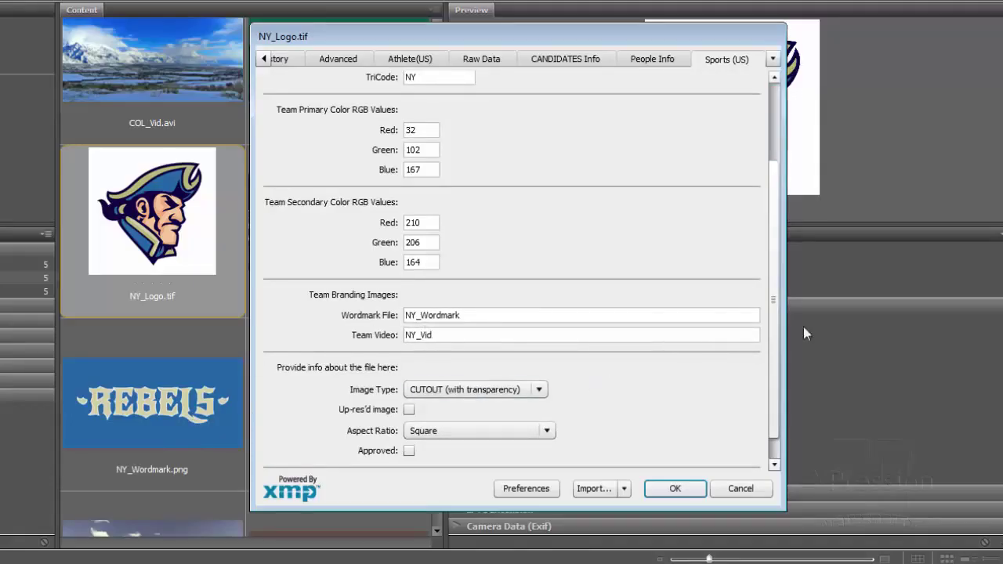
pyautogui.scroll(-1, 785, 385)
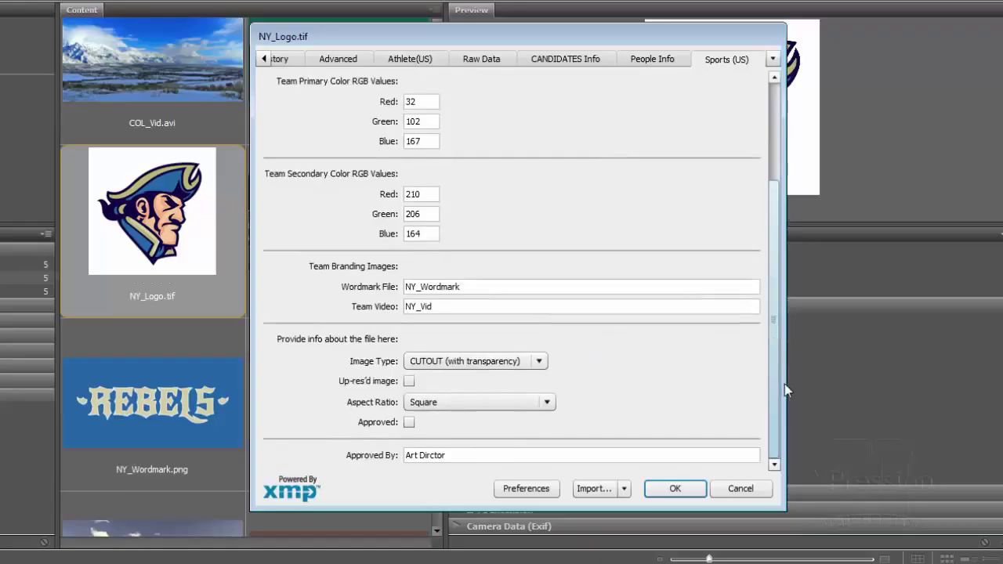
pyautogui.click(493, 368)
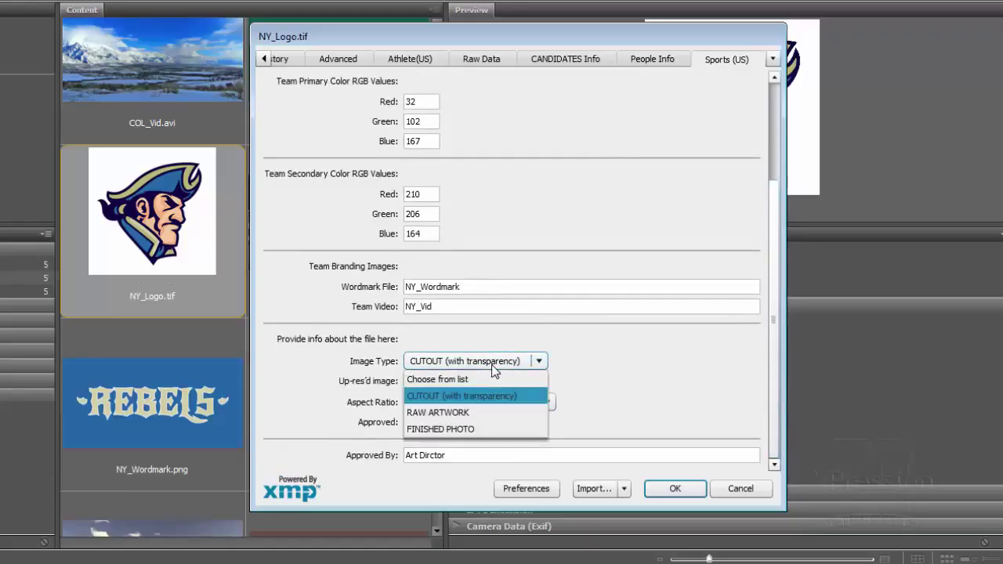
pyautogui.click(492, 366)
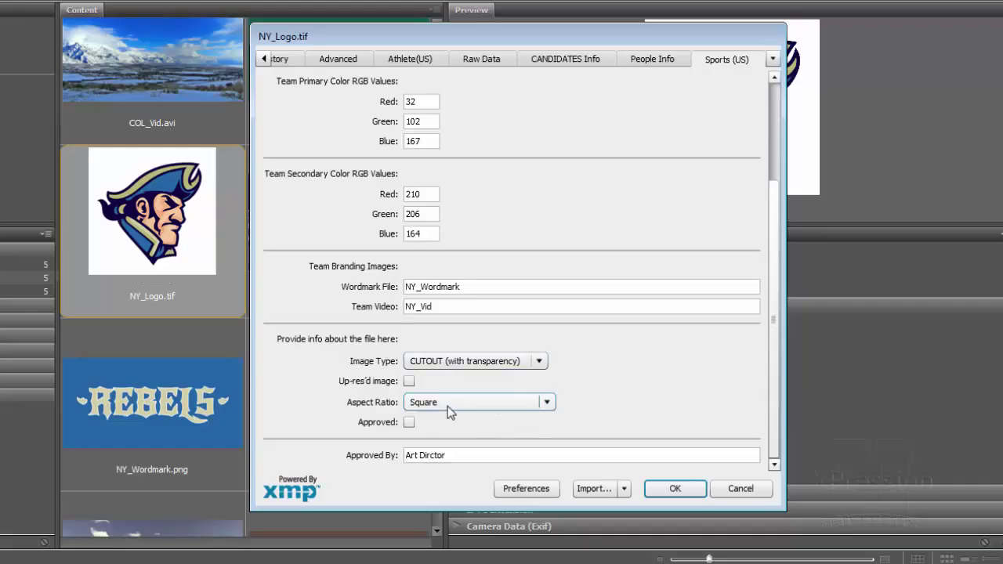
pyautogui.click(409, 423)
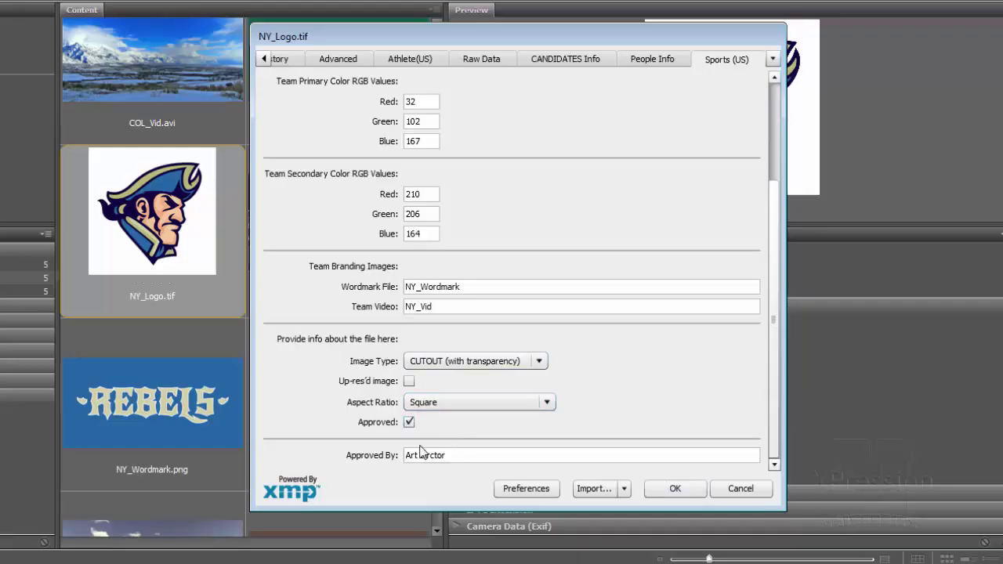
pyautogui.click(674, 488)
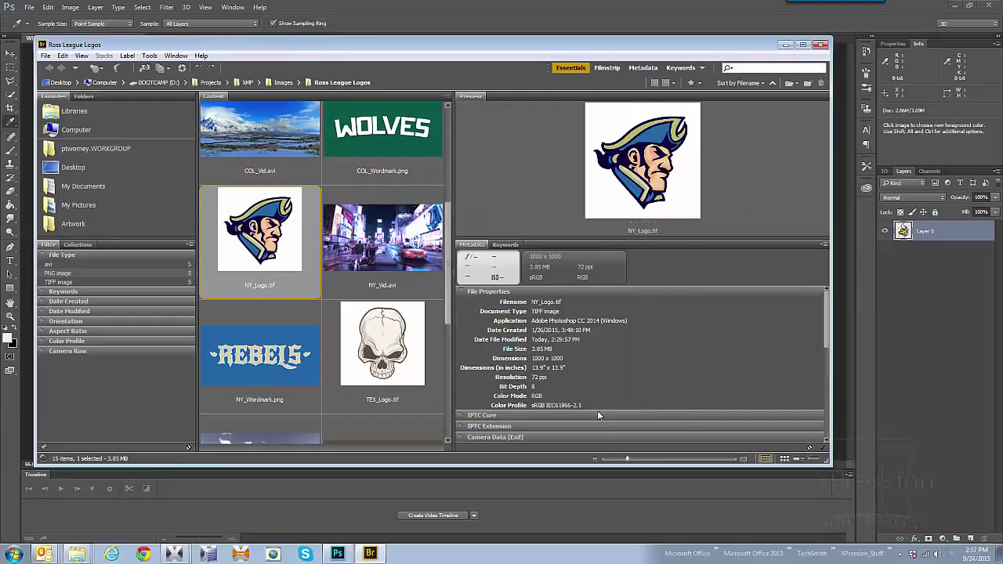
# - Switch to Photoshop and examine the US_Sports entries in the raw metadata of WIS_Logo.tif
pyautogui.click(785, 45)
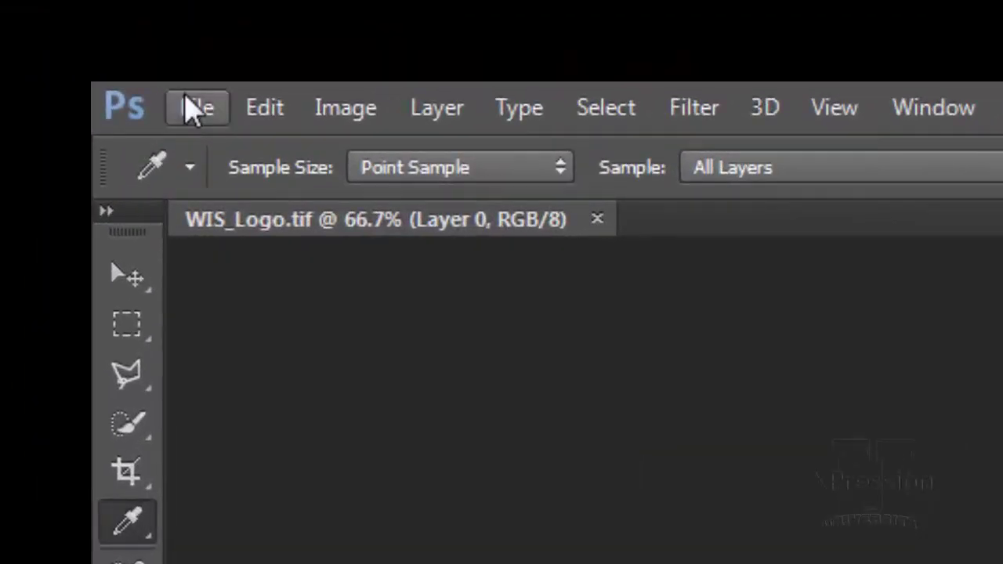
pyautogui.click(29, 7)
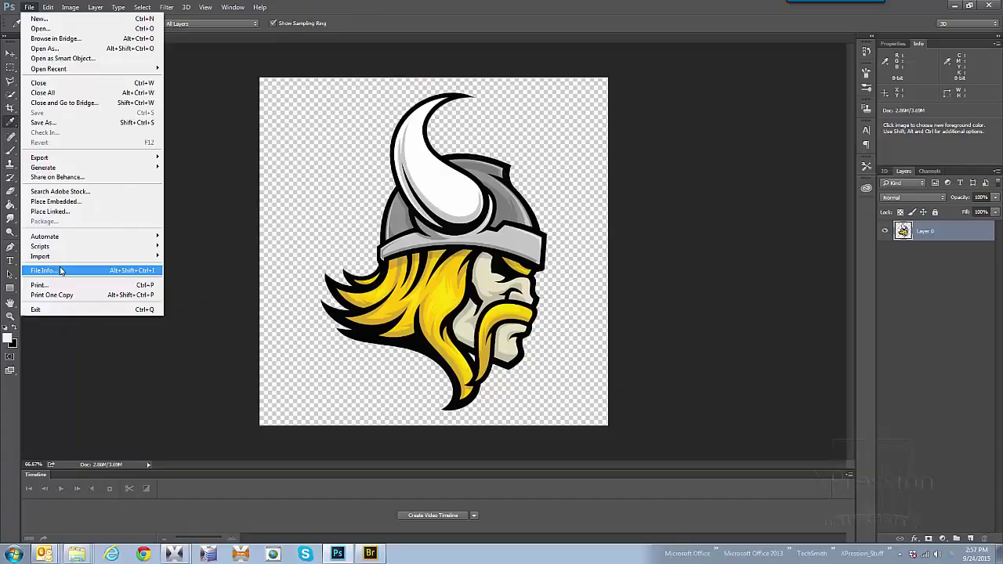
pyautogui.click(314, 563)
pyautogui.click(58, 53)
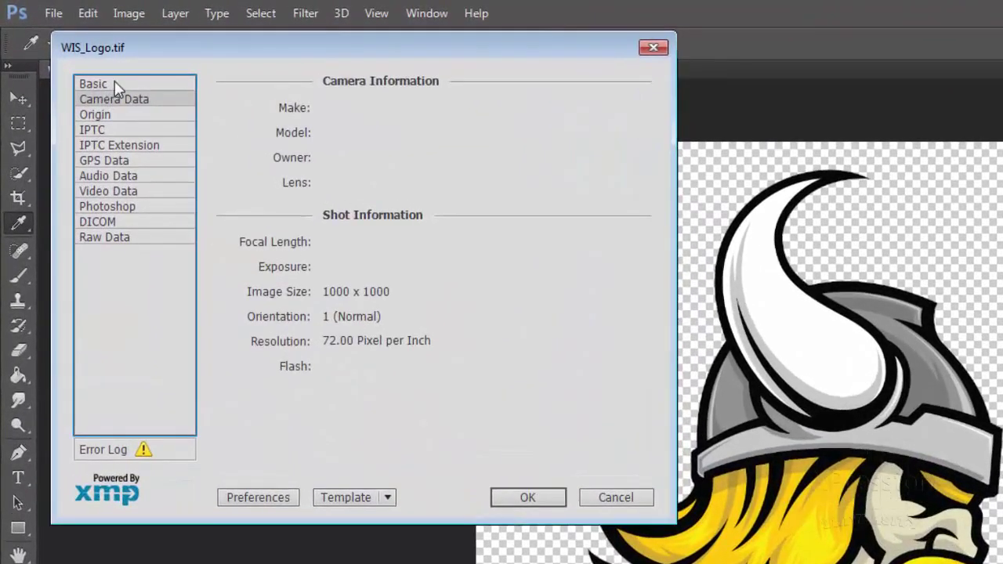
pyautogui.click(63, 45)
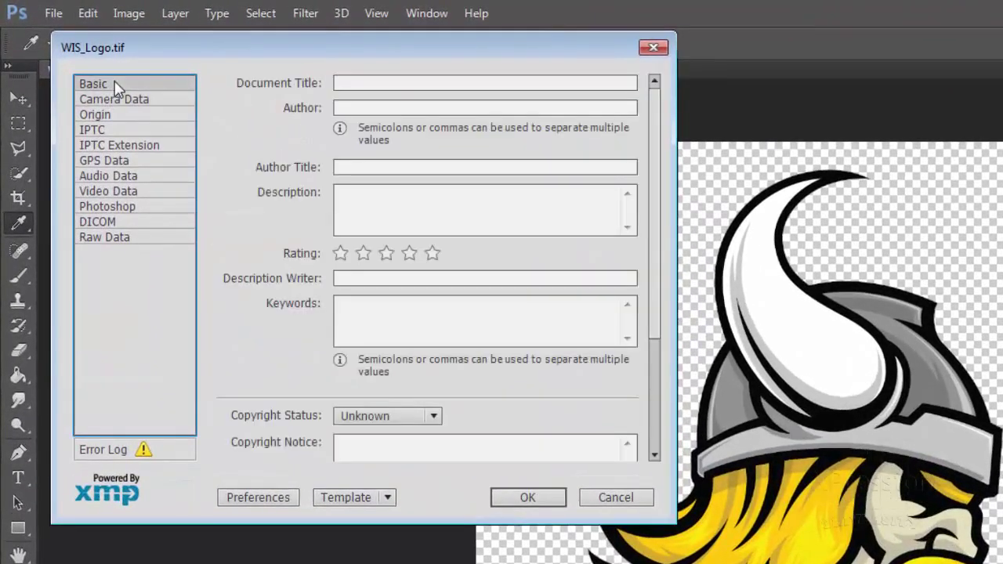
pyautogui.click(121, 242)
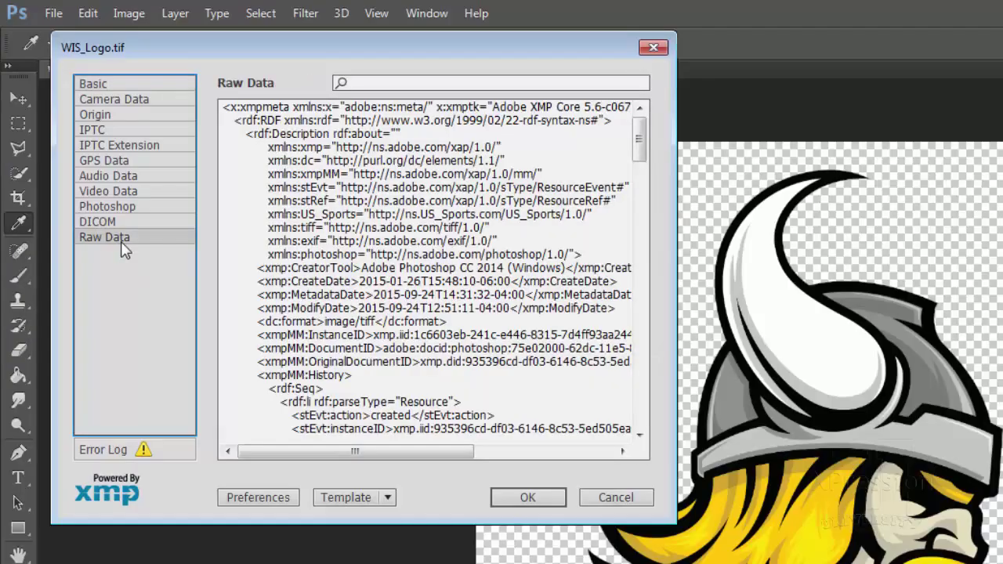
pyautogui.moveTo(643, 153); pyautogui.dragTo(687, 367)
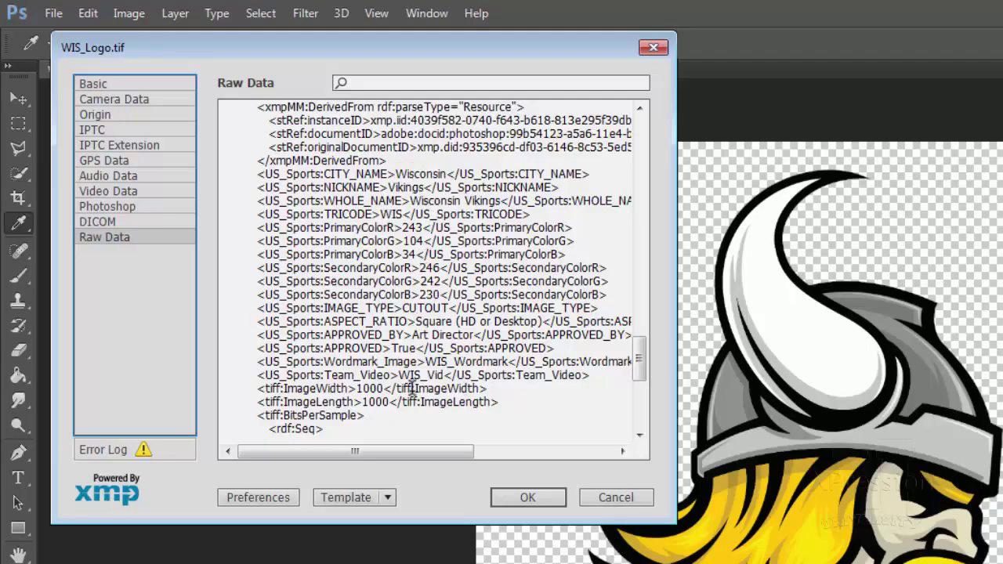
pyautogui.click(527, 502)
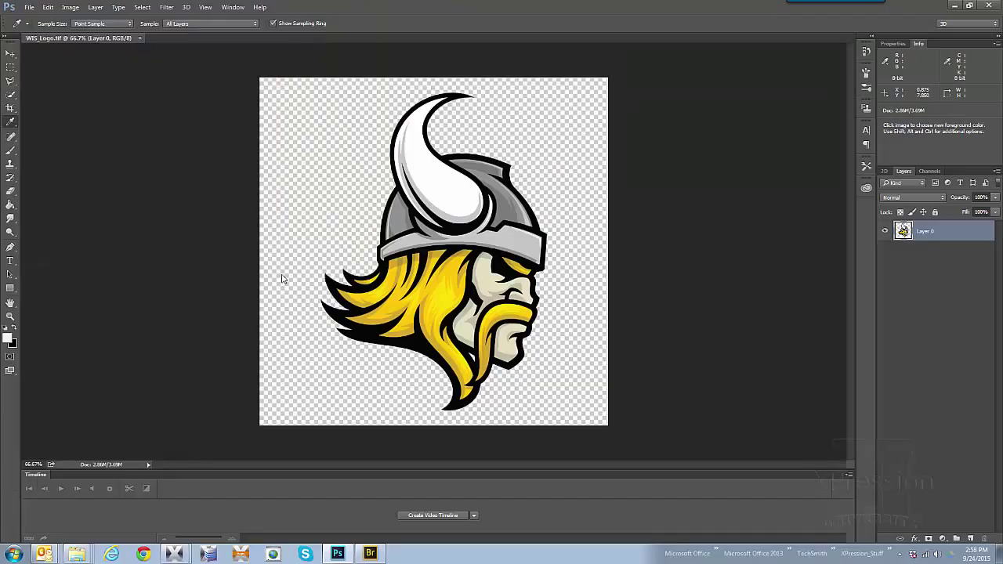
# - Switch to XPression Studio and swap the LOGO quad's material through NY_Logo, TEX_Logo, WIS_Logo and NY_Logo, ending on ARZ_Logo
pyautogui.click(956, 6)
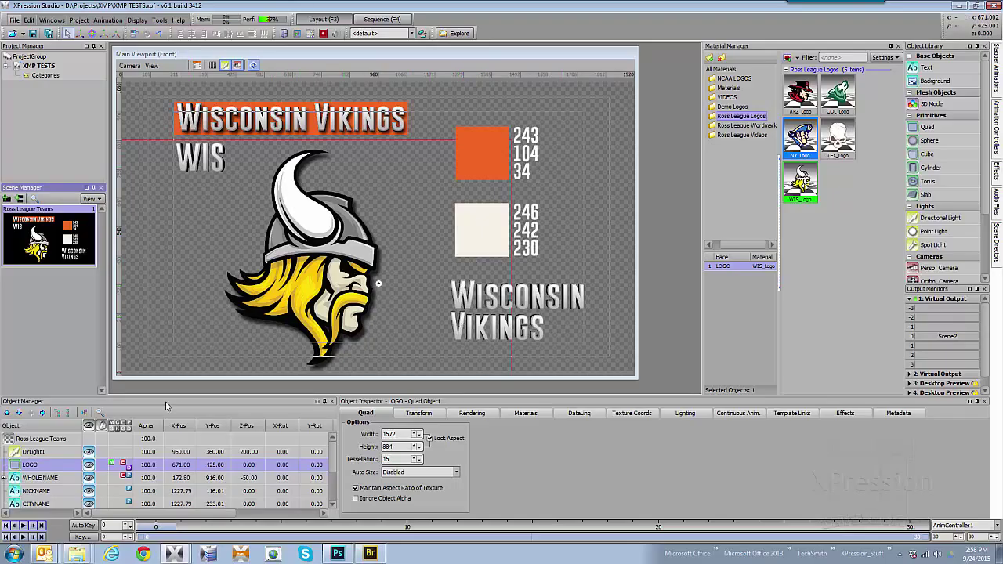
pyautogui.click(59, 465)
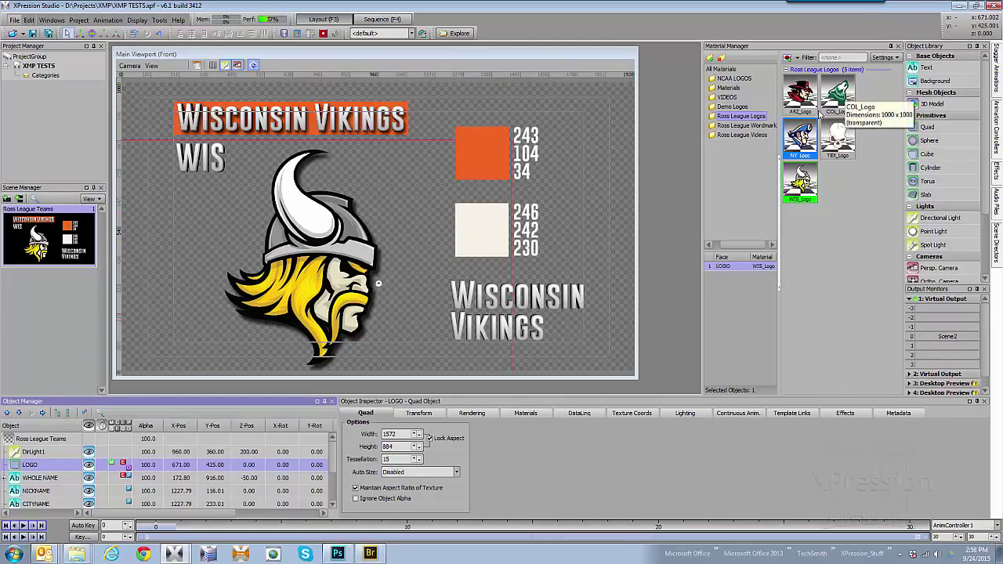
pyautogui.moveTo(800, 137); pyautogui.dragTo(341, 143)
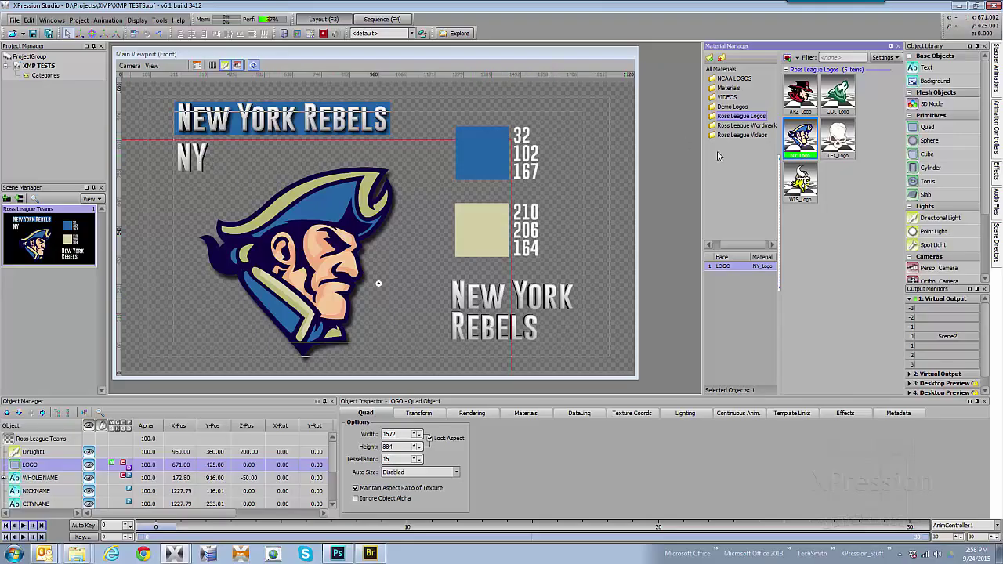
pyautogui.doubleClick(834, 143)
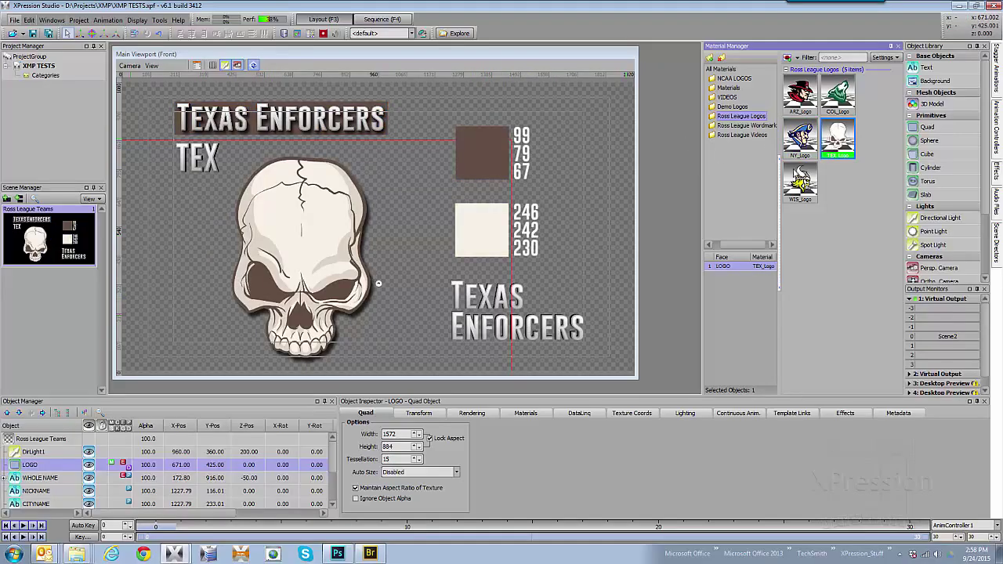
pyautogui.doubleClick(798, 169)
pyautogui.doubleClick(800, 145)
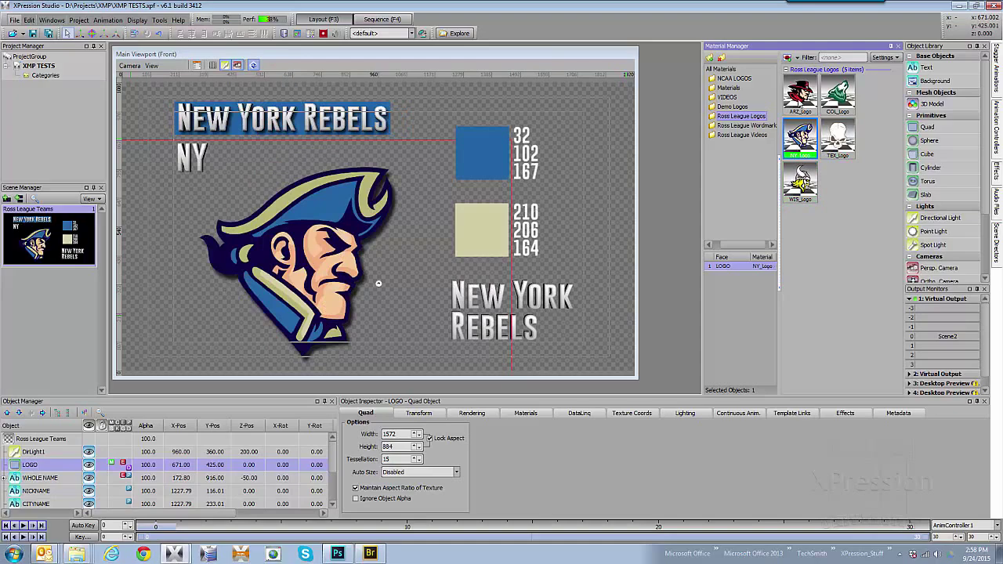
pyautogui.doubleClick(800, 119)
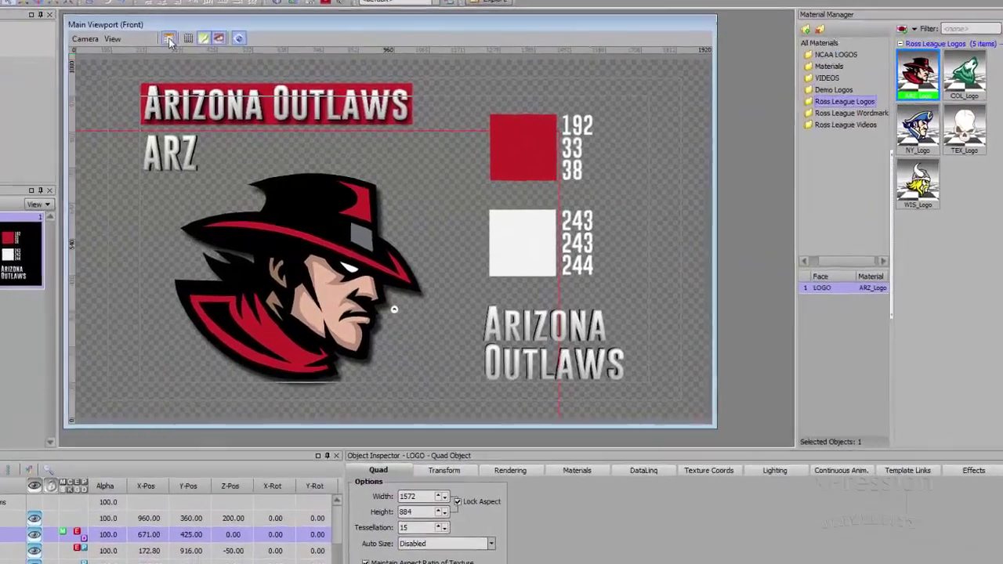
# - Open the Ross League Teams scene's Visual Logic Editor and examine the XMP Metadata graph
pyautogui.click(197, 65)
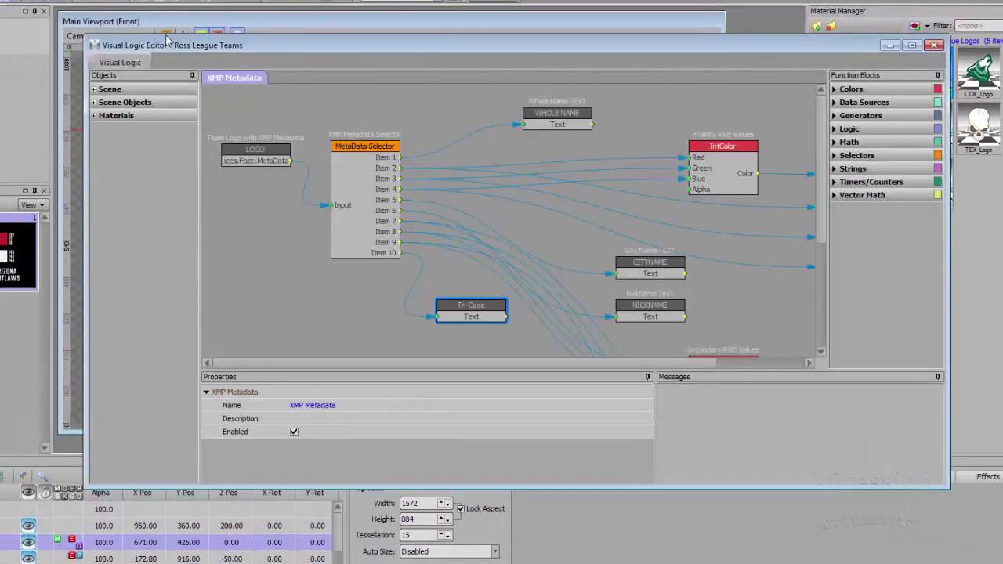
pyautogui.moveTo(286, 49); pyautogui.dragTo(255, 27)
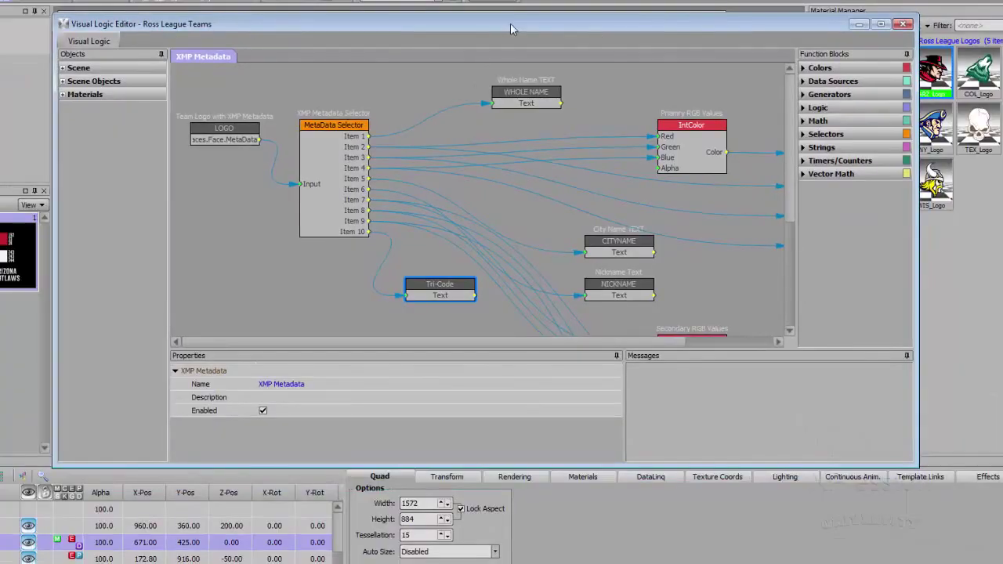
pyautogui.click(881, 24)
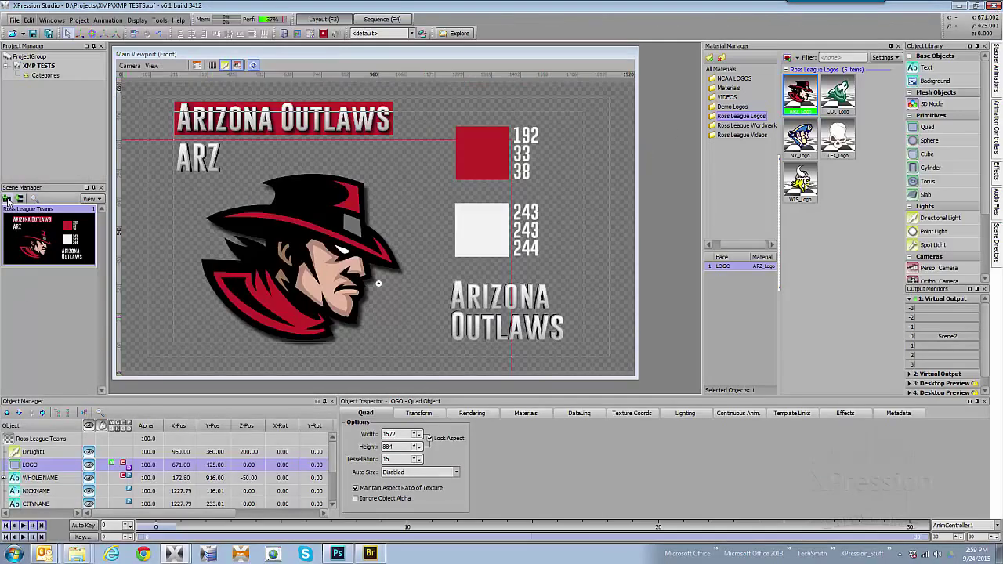
# - Create a new scene and add a quad with the ARZ_Logo material applied
pyautogui.click(6, 200)
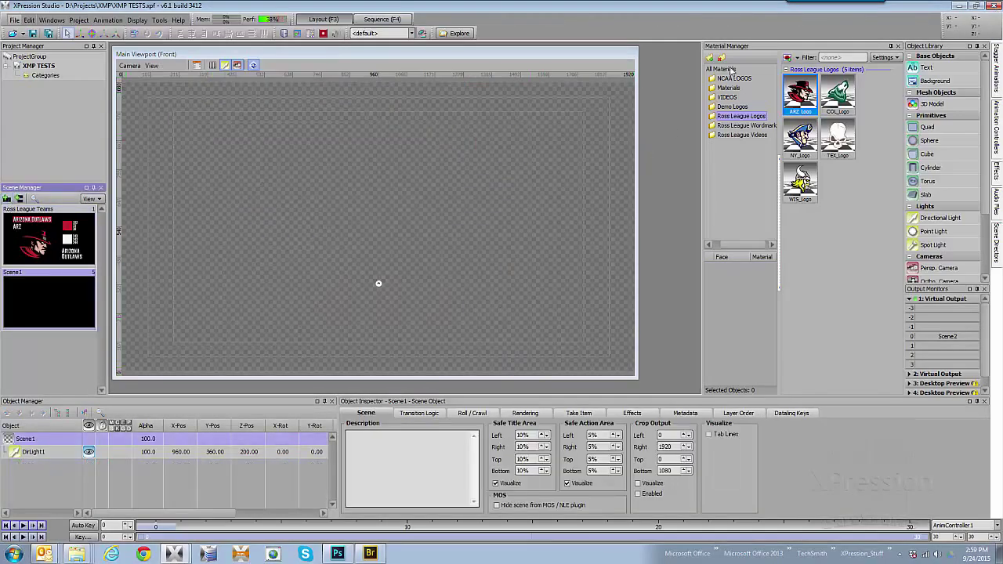
pyautogui.doubleClick(927, 127)
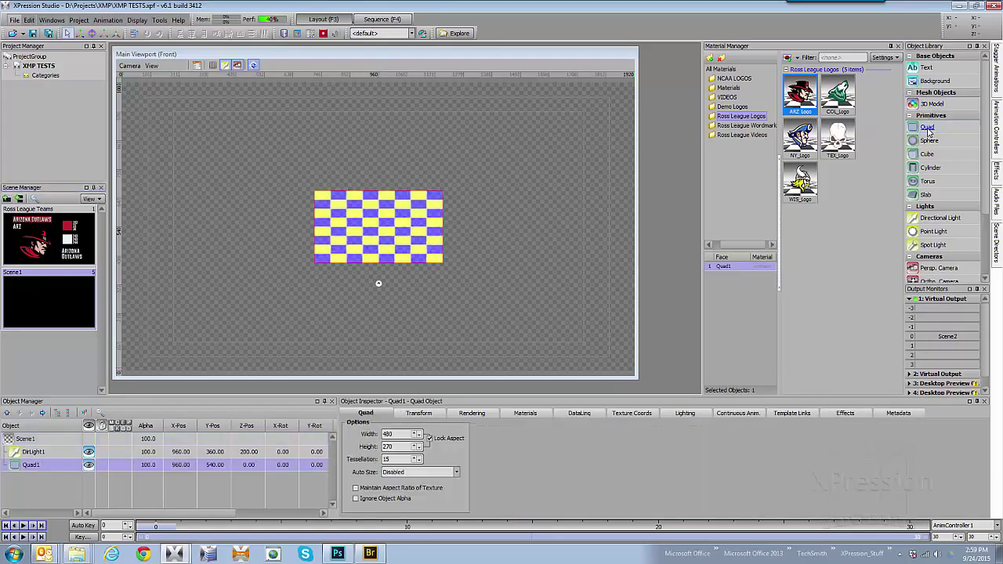
pyautogui.doubleClick(803, 94)
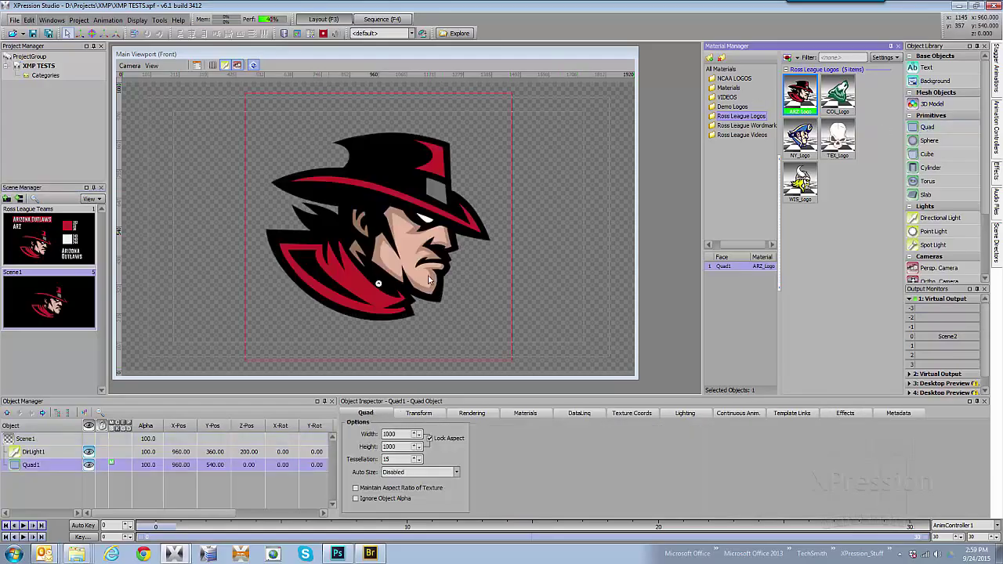
# - Scale the logo quad to 664 by 664 and move it to about X 459, Y 331
pyautogui.moveTo(395, 434); pyautogui.dragTo(395, 550)
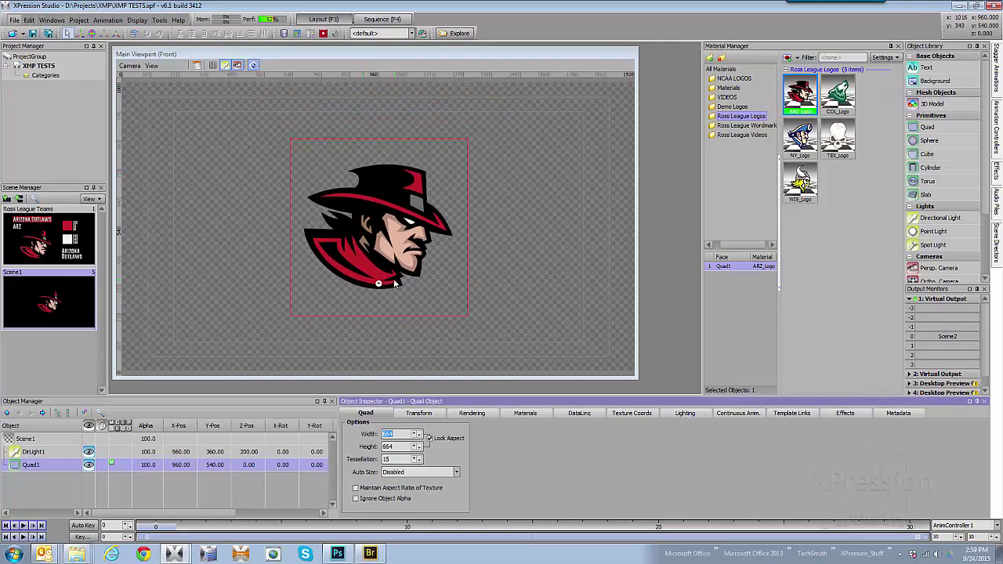
pyautogui.moveTo(361, 247); pyautogui.dragTo(227, 303)
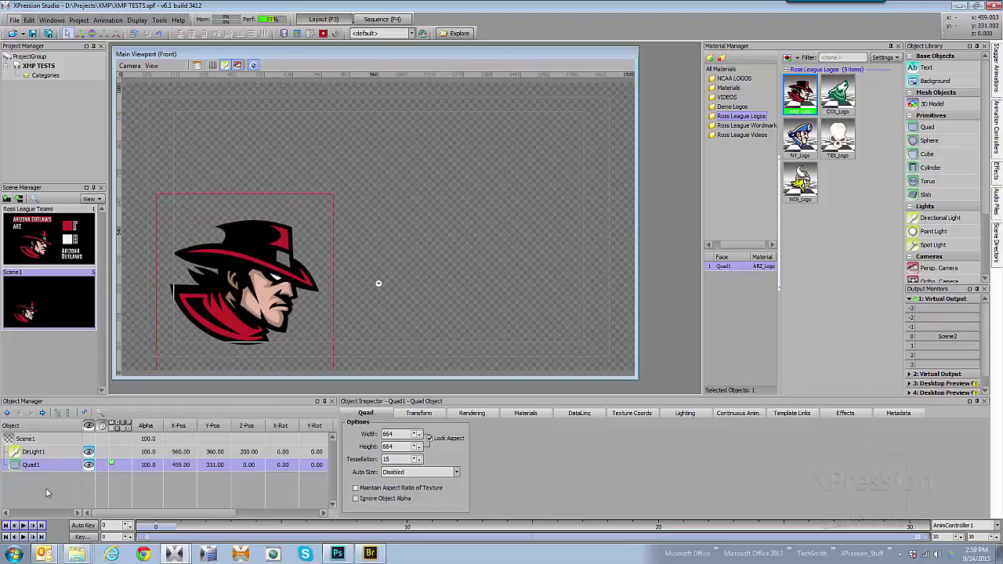
# - Rename the quad with the Arizona logo as LOGO
pyautogui.rightClick(27, 468)
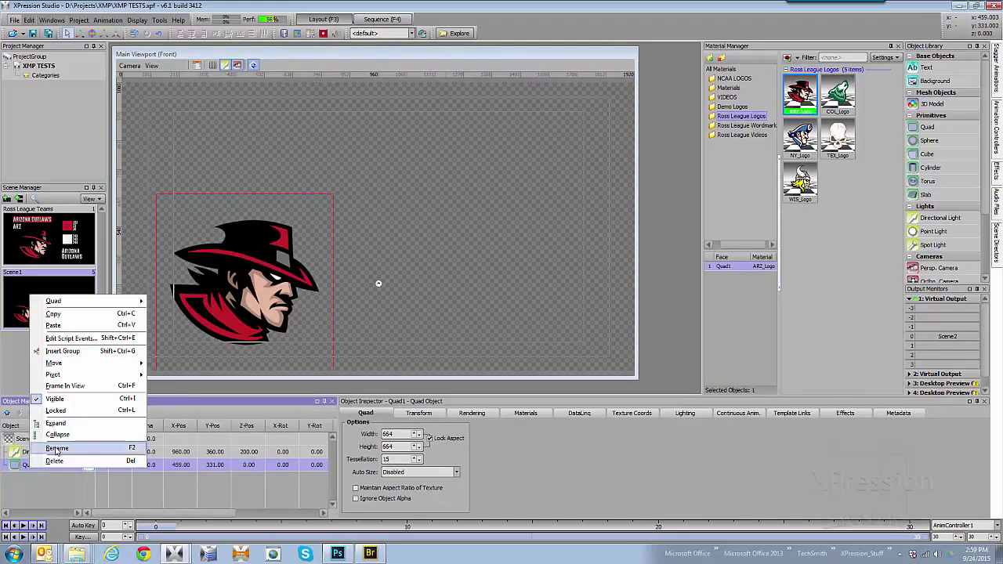
pyautogui.click(56, 452)
pyautogui.write('LOGO')
pyautogui.press('Return')
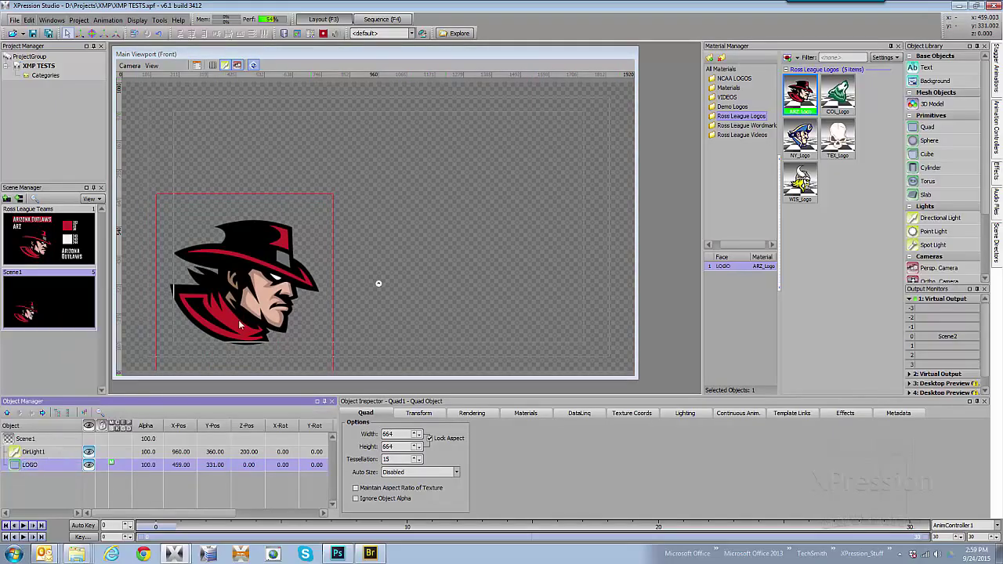
# - Add a text object to the scene and rename it WHOLE NAME
pyautogui.doubleClick(927, 69)
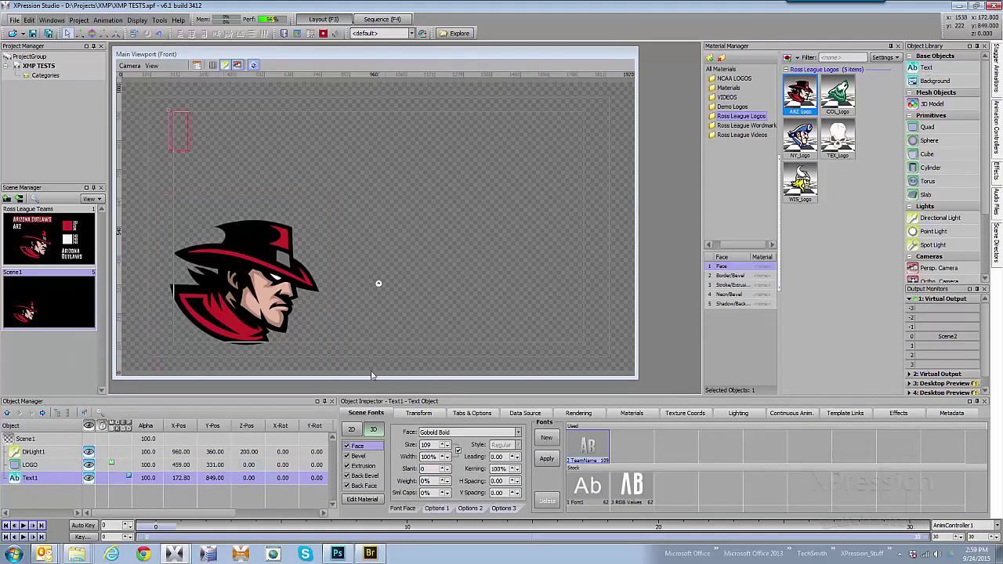
pyautogui.click(32, 479)
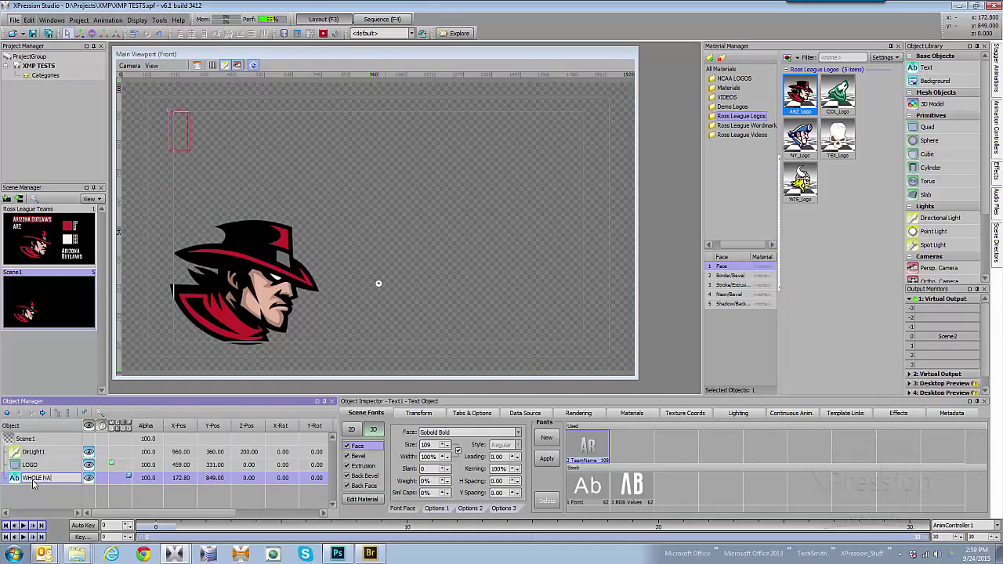
pyautogui.write('WHOLE NAME')
pyautogui.press('Return')
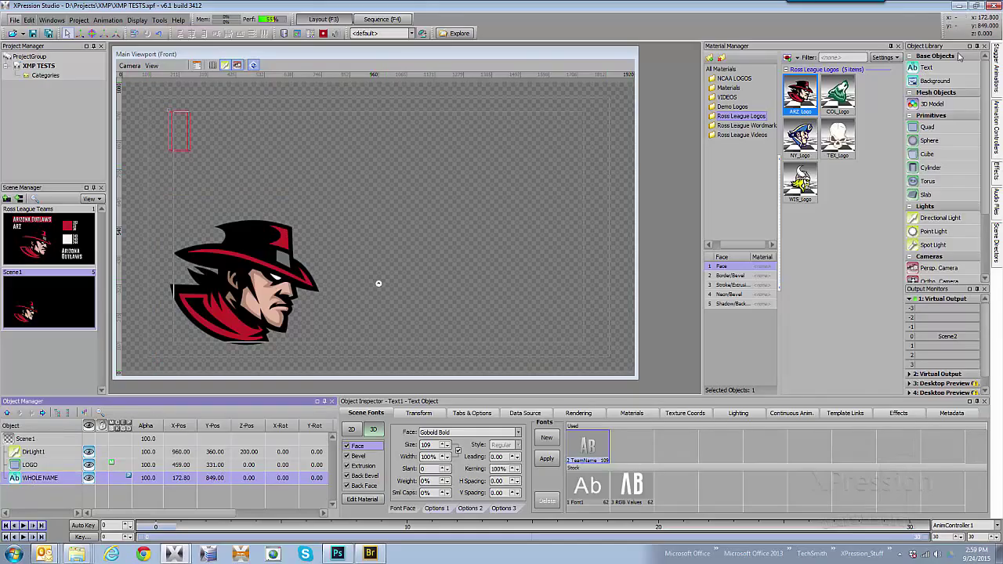
# - Add a second quad to the scene and create a new material named PRIMARY COLOR in the Ross League Logos category
pyautogui.click(927, 128)
pyautogui.doubleClick(927, 128)
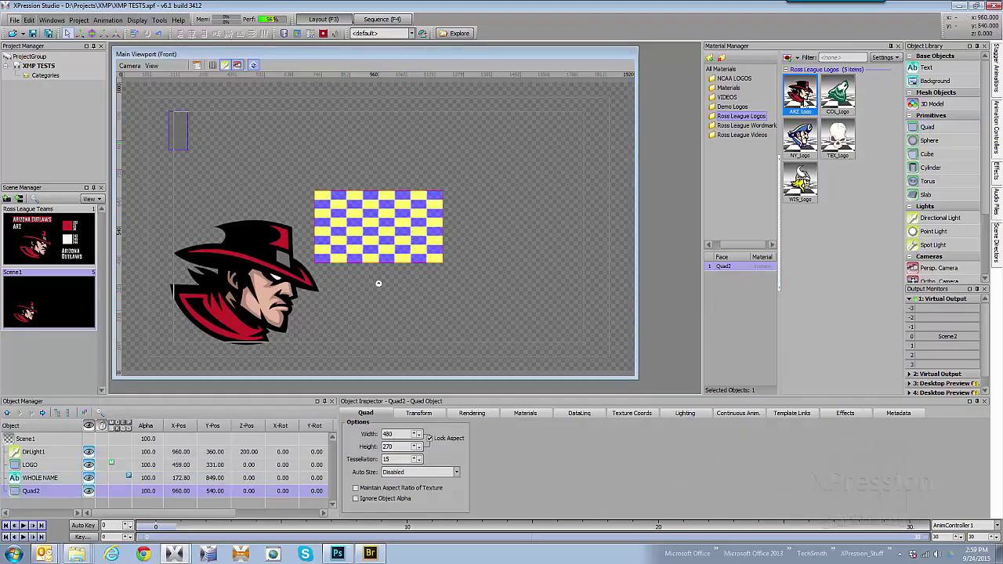
pyautogui.click(925, 83)
pyautogui.rightClick(839, 182)
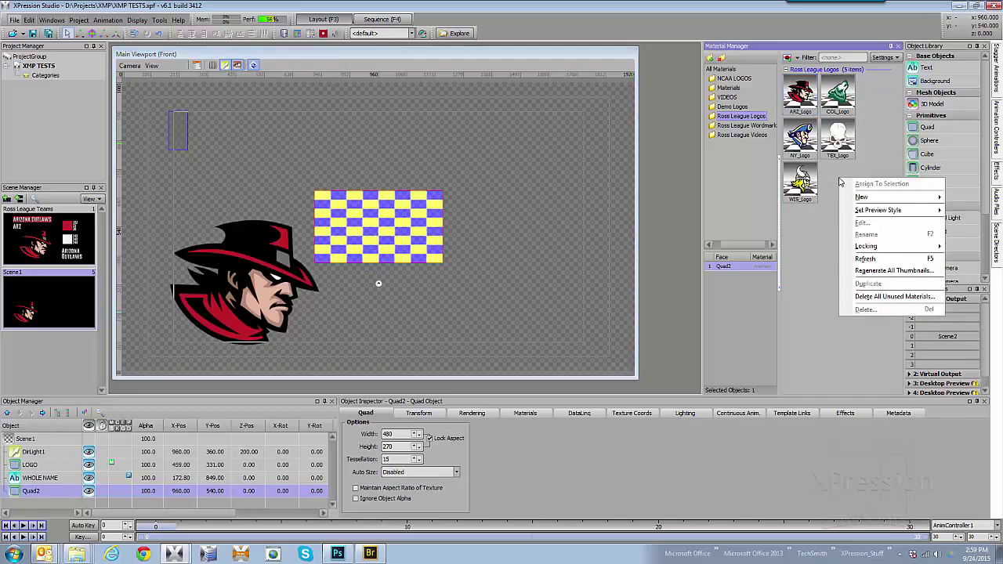
pyautogui.moveTo(861, 198)
pyautogui.click(829, 199)
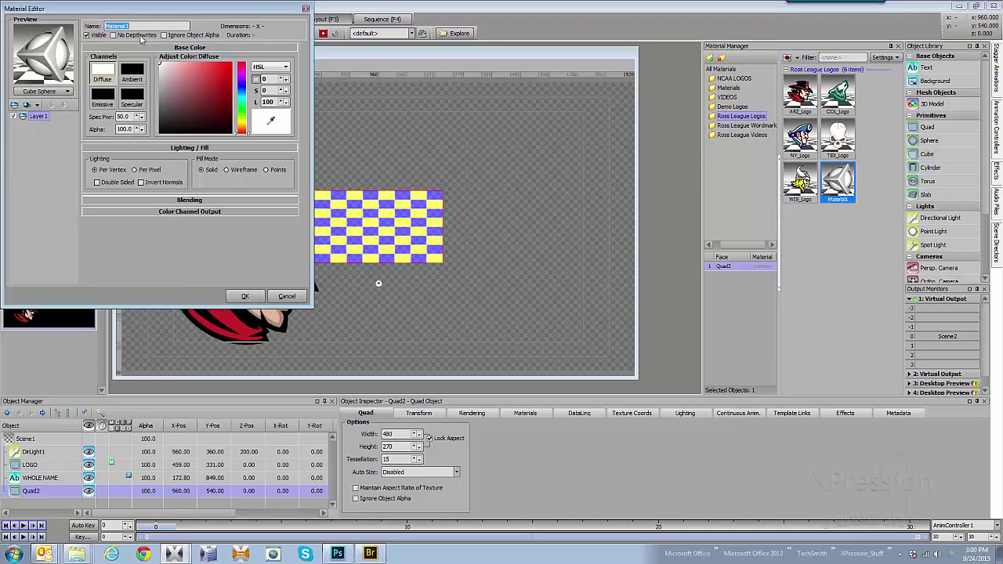
pyautogui.write('PRA')
pyautogui.click(243, 296)
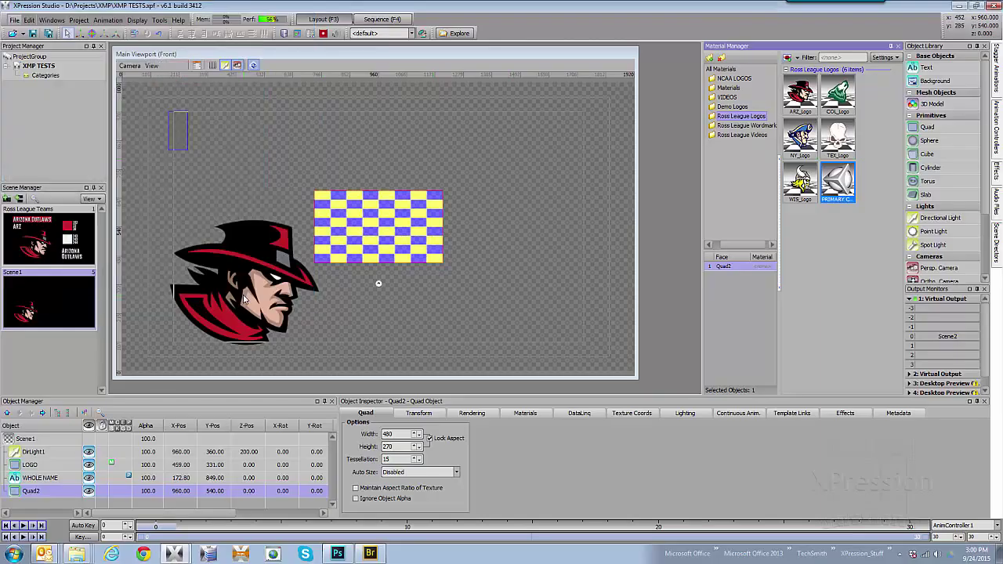
# - Apply the PRIMARY COLOR material to the new quad and move it to about X 1418, Y 825
pyautogui.moveTo(839, 179); pyautogui.dragTo(379, 227)
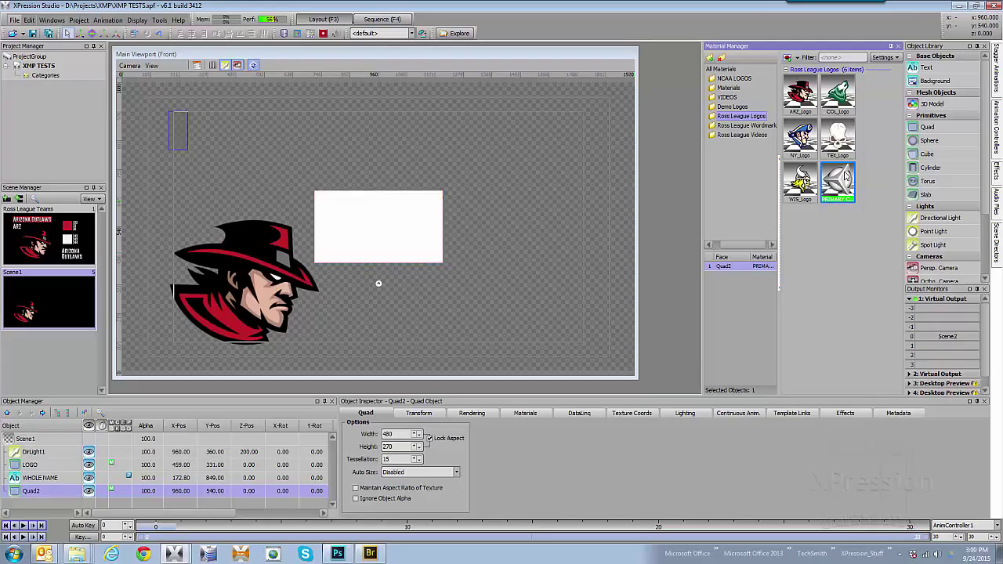
pyautogui.moveTo(406, 229); pyautogui.dragTo(529, 152)
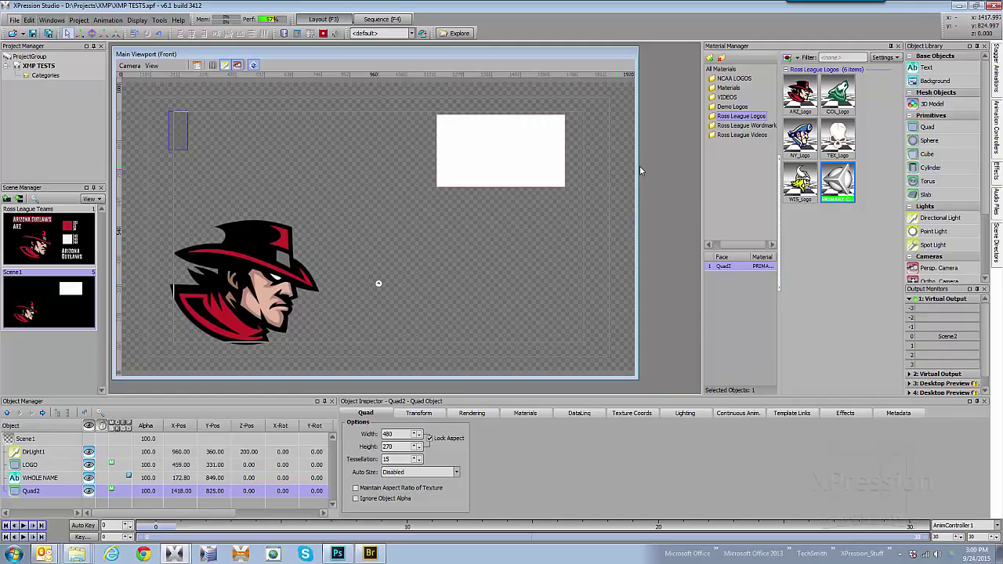
# - Open Scene1's Visual Logic Editor and add the LOGO object's Face MetaData block to the graph
pyautogui.click(199, 67)
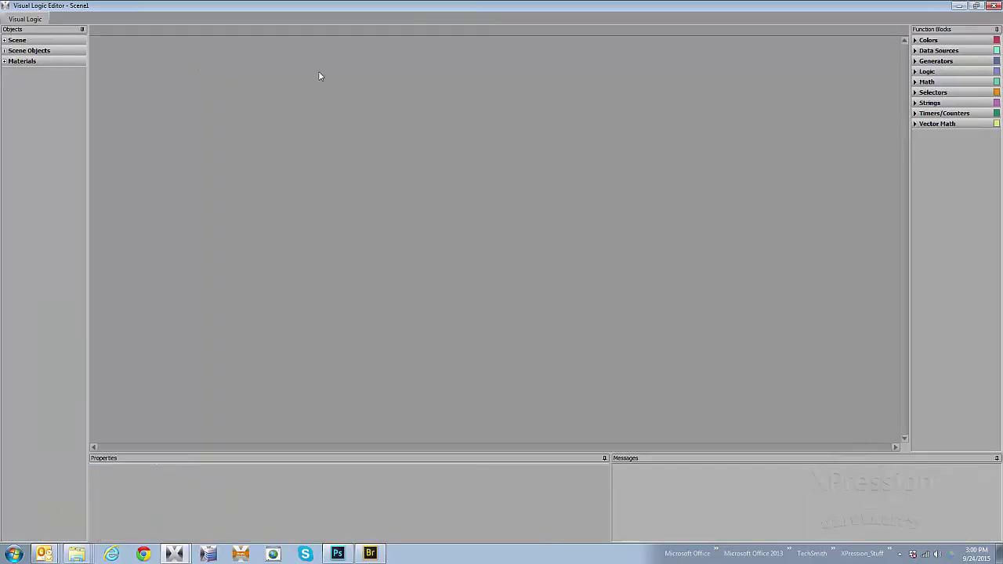
pyautogui.click(4, 50)
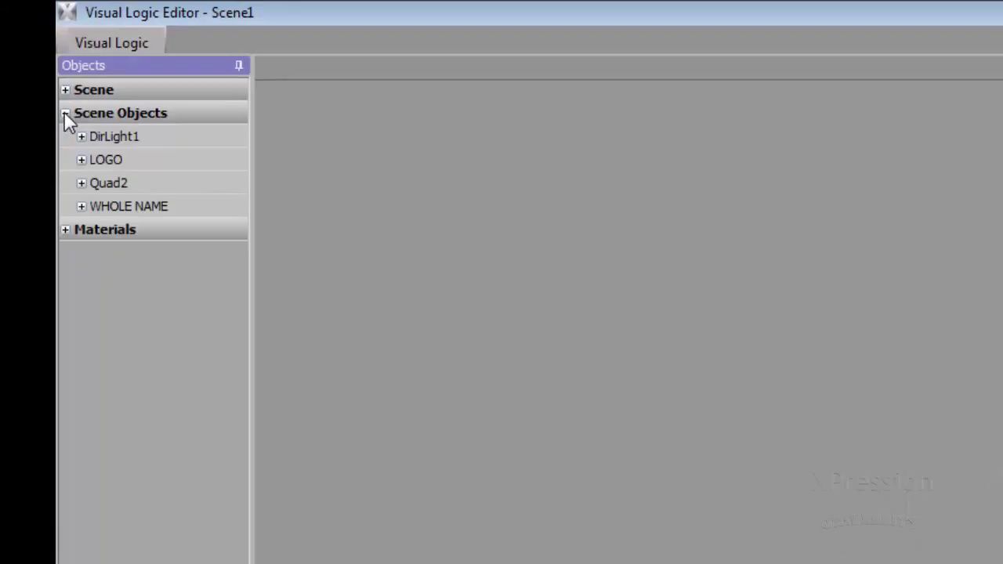
pyautogui.click(83, 157)
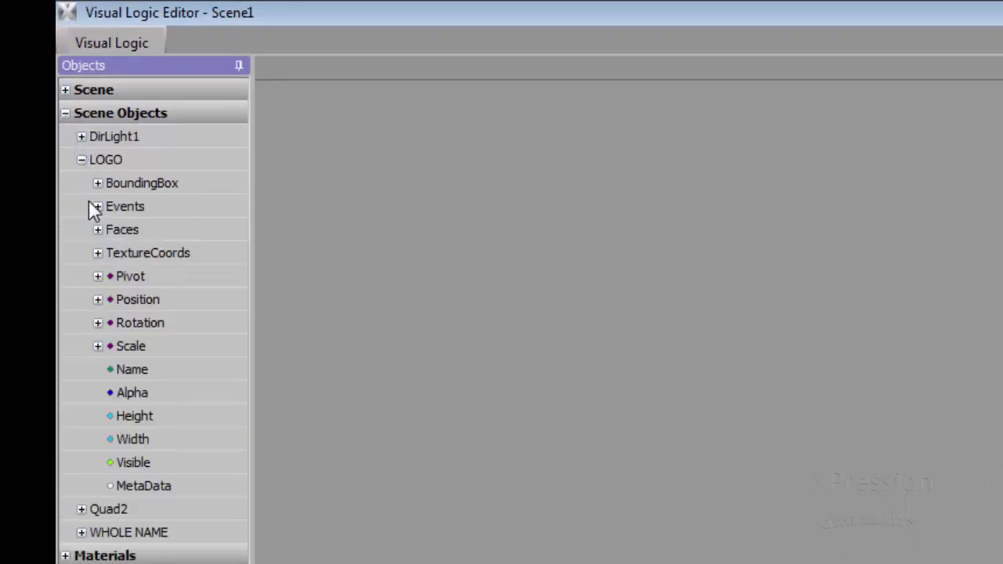
pyautogui.click(98, 228)
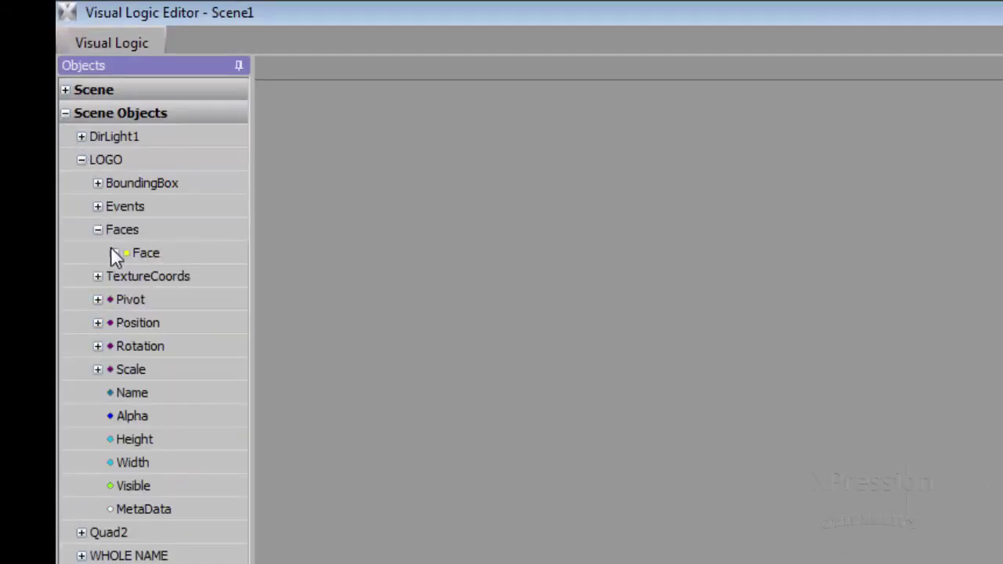
pyautogui.click(113, 253)
pyautogui.moveTo(170, 276); pyautogui.dragTo(373, 192)
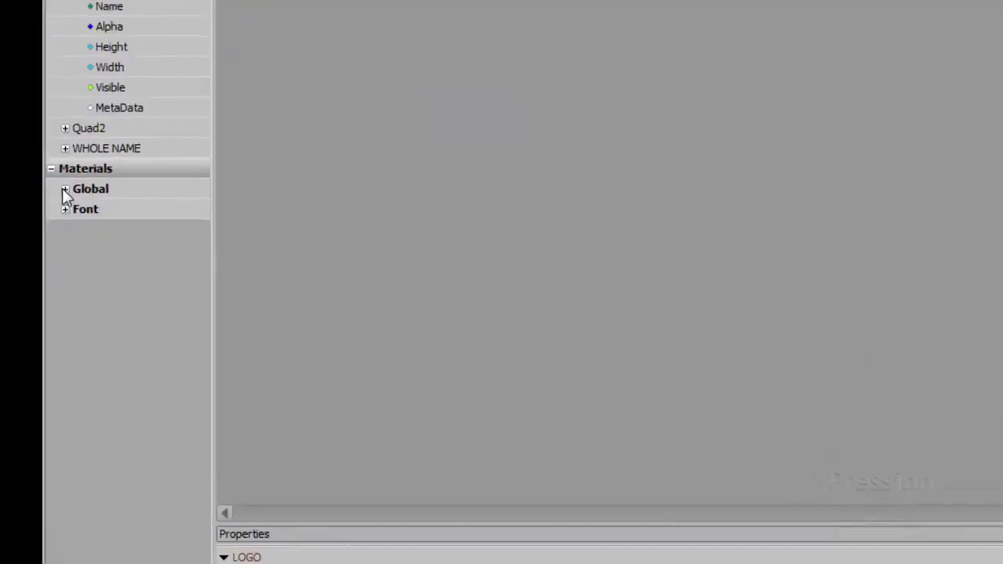
# - Add the Layer1 Diffuse color block of the PRIMARY COLOR global material on the far side of the graph from LOGO
pyautogui.click(81, 161)
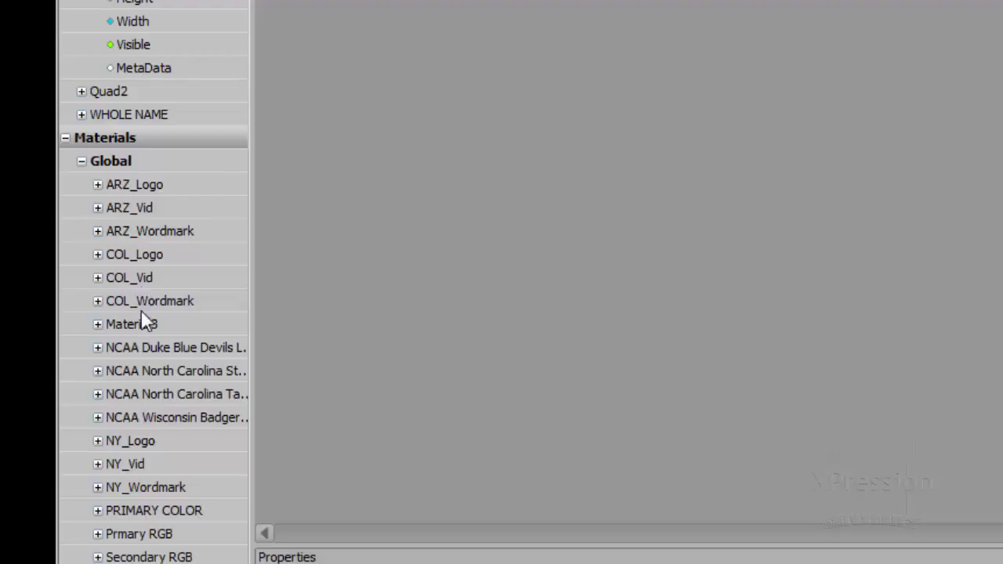
pyautogui.click(148, 513)
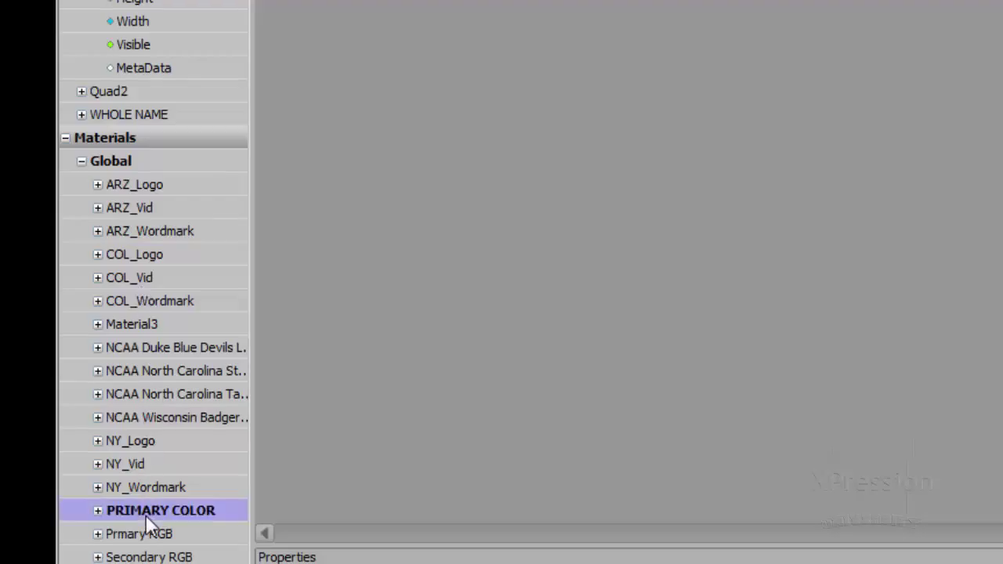
pyautogui.click(99, 511)
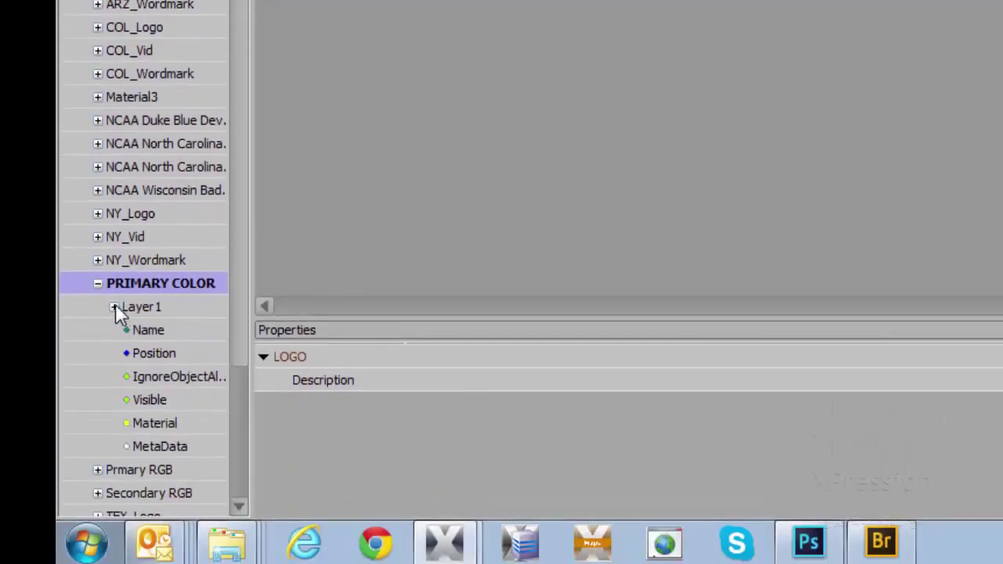
pyautogui.click(115, 307)
pyautogui.click(130, 330)
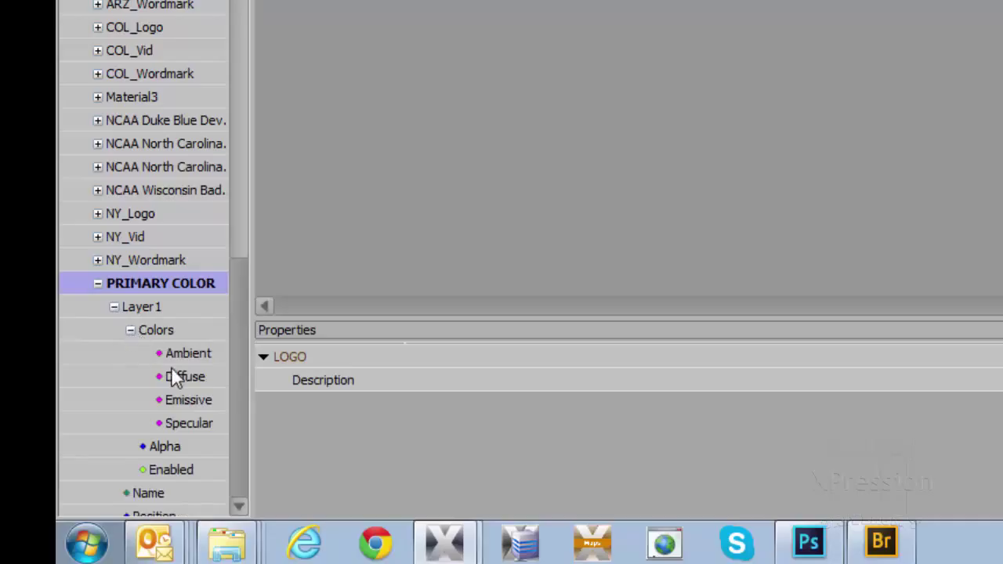
pyautogui.moveTo(178, 374); pyautogui.dragTo(590, 0)
pyautogui.moveTo(351, 166); pyautogui.dragTo(586, 185)
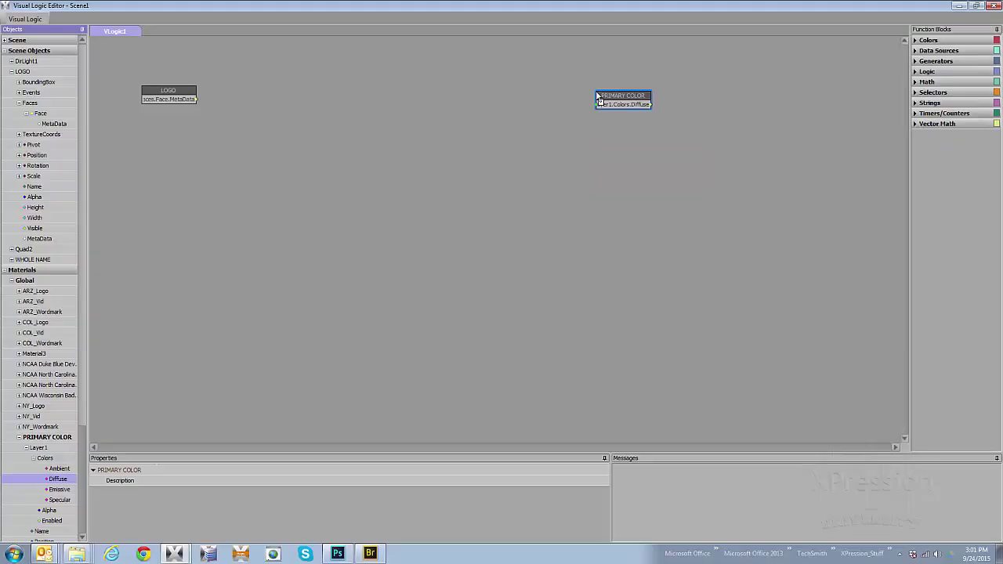
# - Add the WHOLE NAME object's Text block to the graph and place the PRIMARY COLOR block below it
pyautogui.click(12, 259)
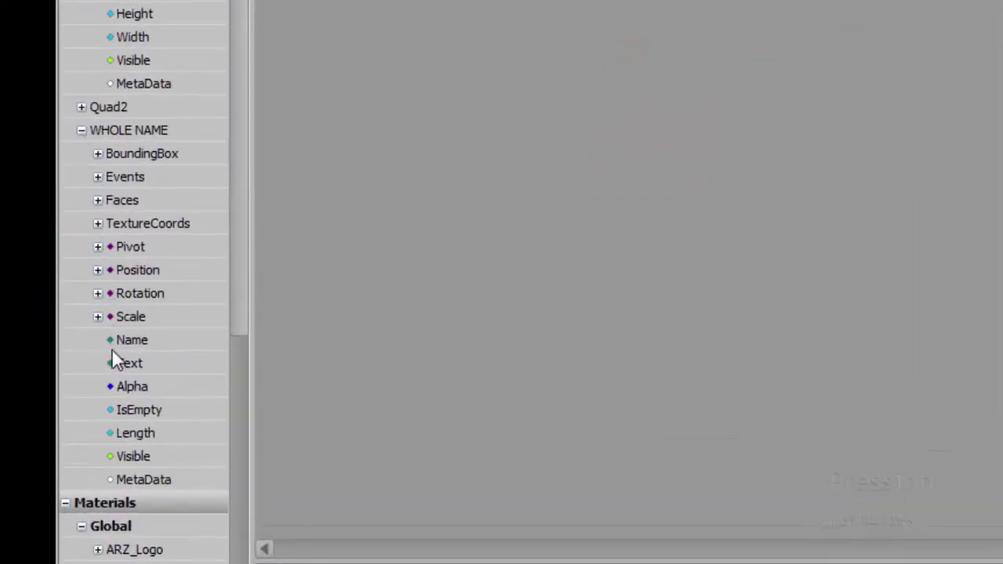
pyautogui.click(129, 364)
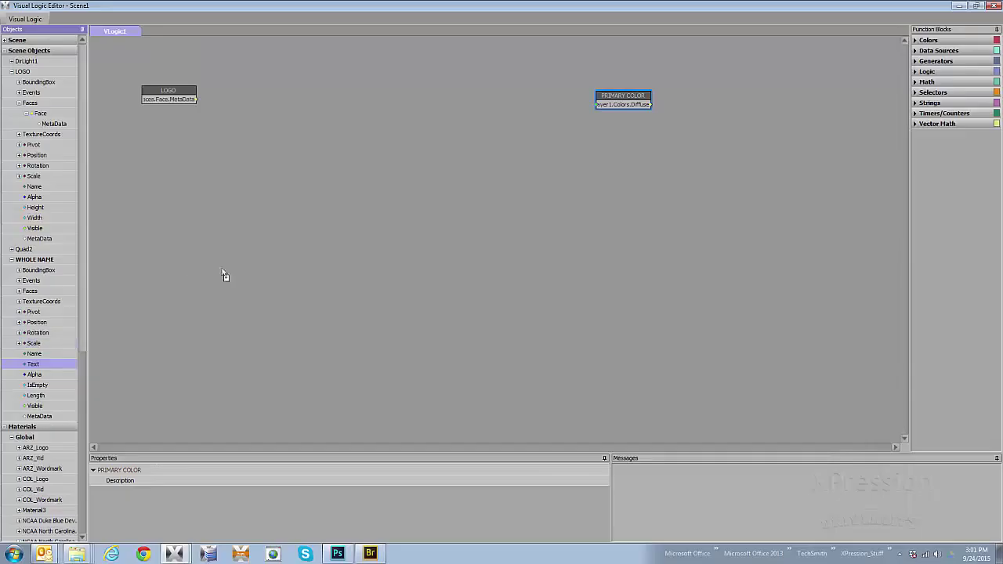
pyautogui.moveTo(616, 144); pyautogui.dragTo(636, 186)
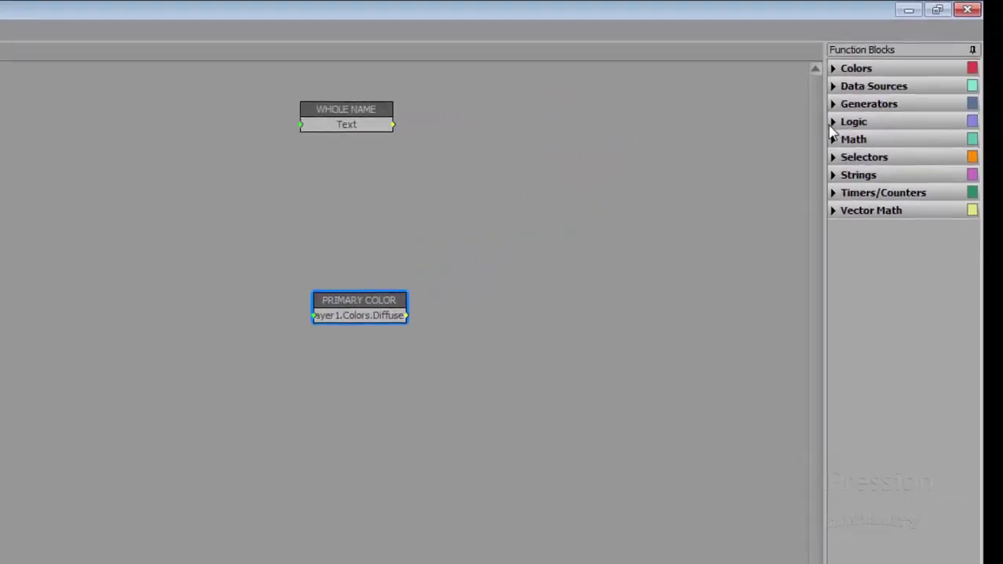
# - Add a MetaData Selector block between the existing blocks and connect the LOGO Face MetaData output to its Input
pyautogui.click(788, 195)
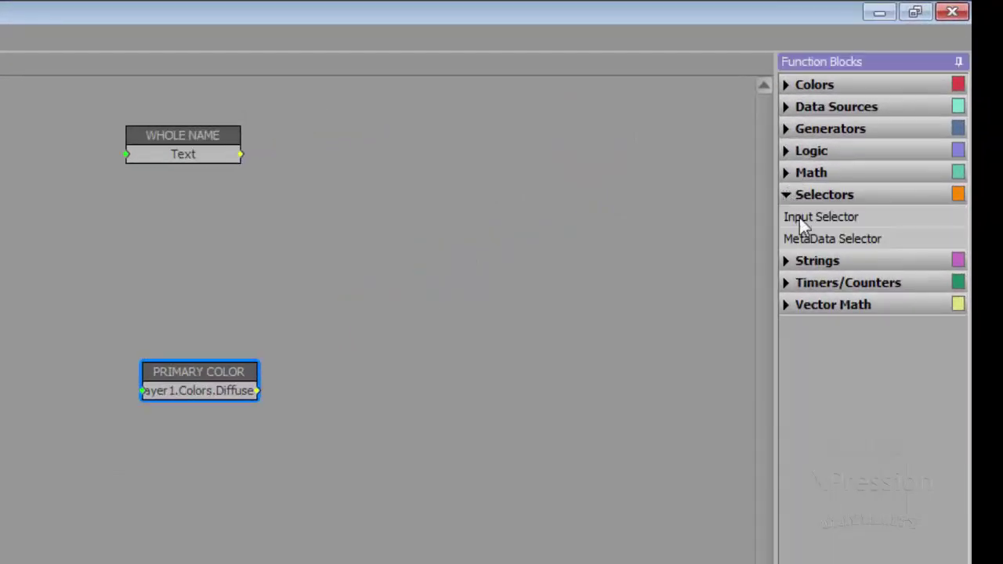
pyautogui.click(814, 237)
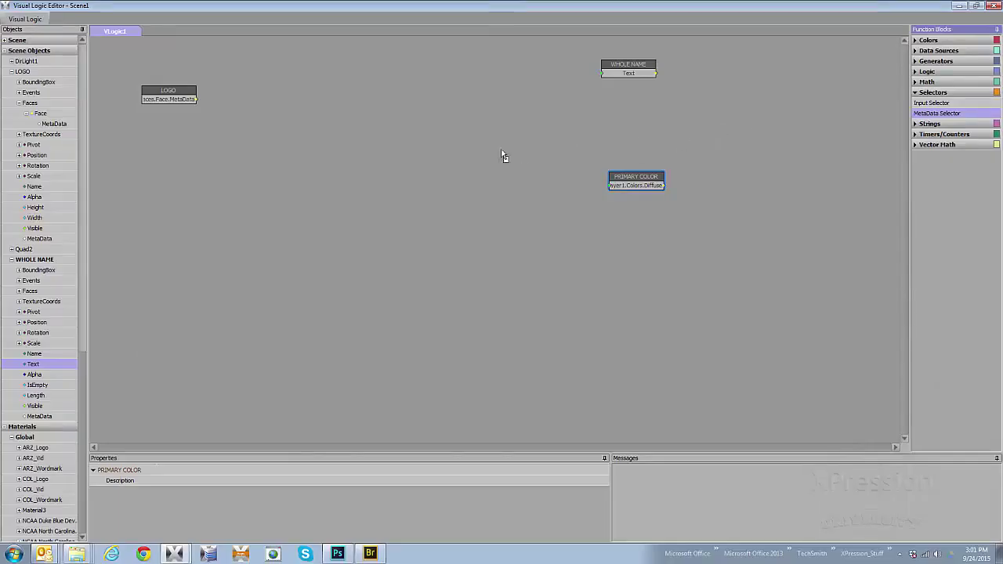
pyautogui.click(341, 117)
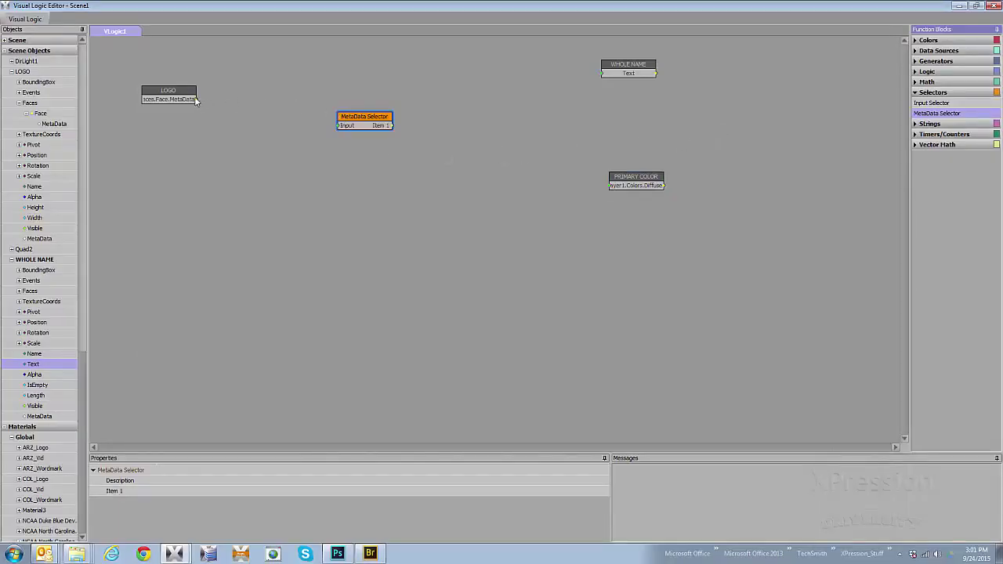
pyautogui.moveTo(197, 100); pyautogui.dragTo(342, 128)
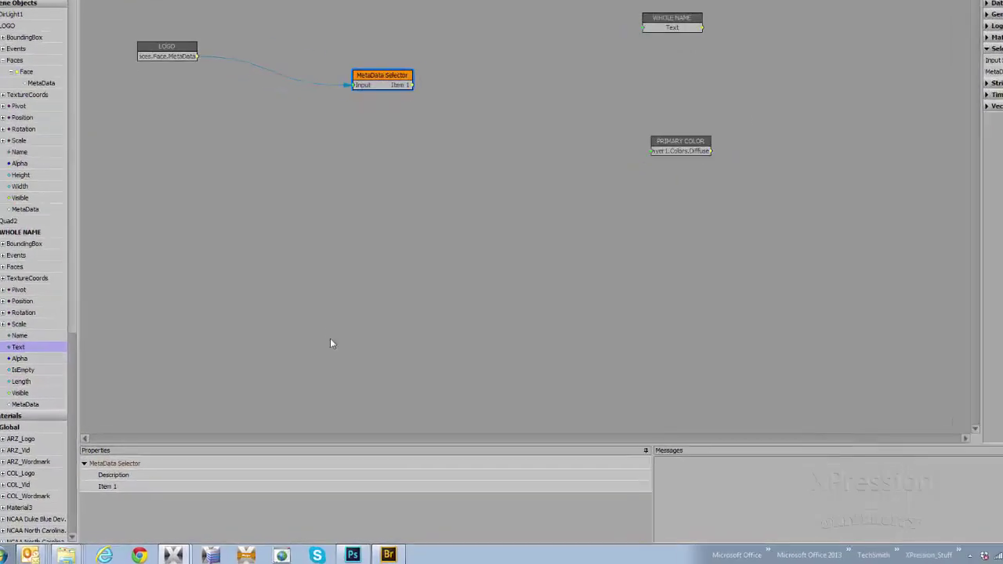
# - Set the MetaData Selector's Item 1 to the key Layer1\Texture\US_Sports\WHOLE_NAME
pyautogui.click(389, 491)
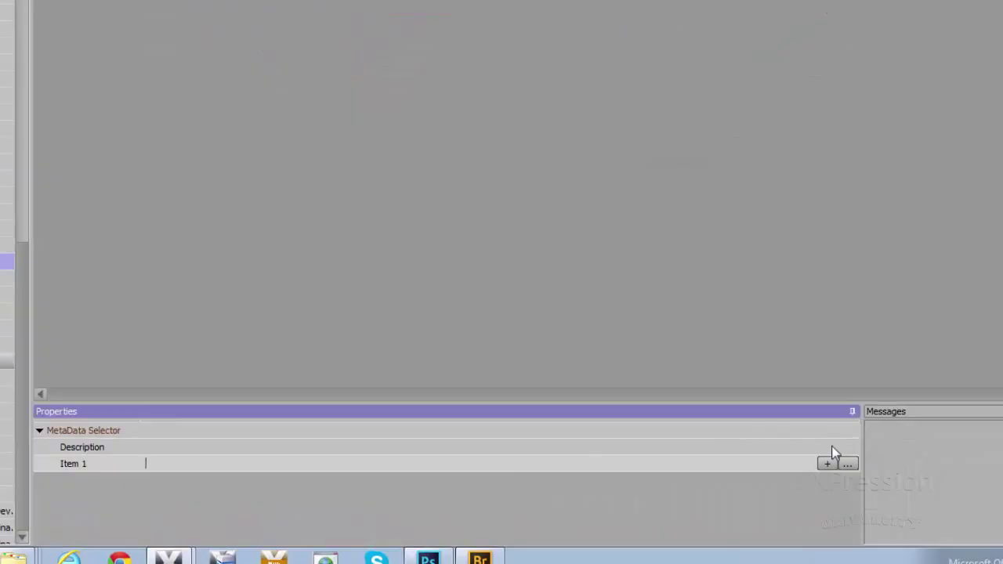
pyautogui.click(848, 464)
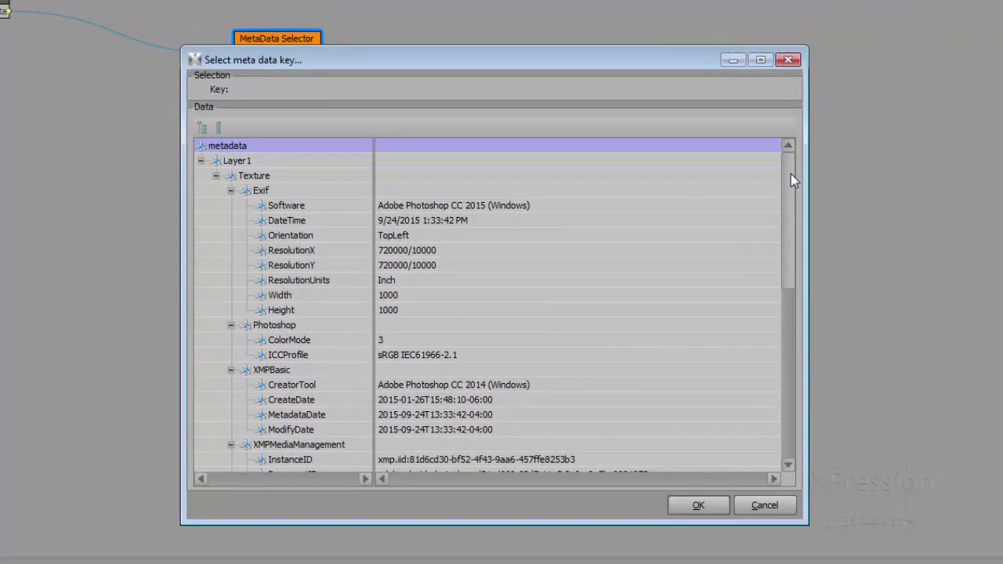
pyautogui.moveTo(791, 174); pyautogui.dragTo(836, 334)
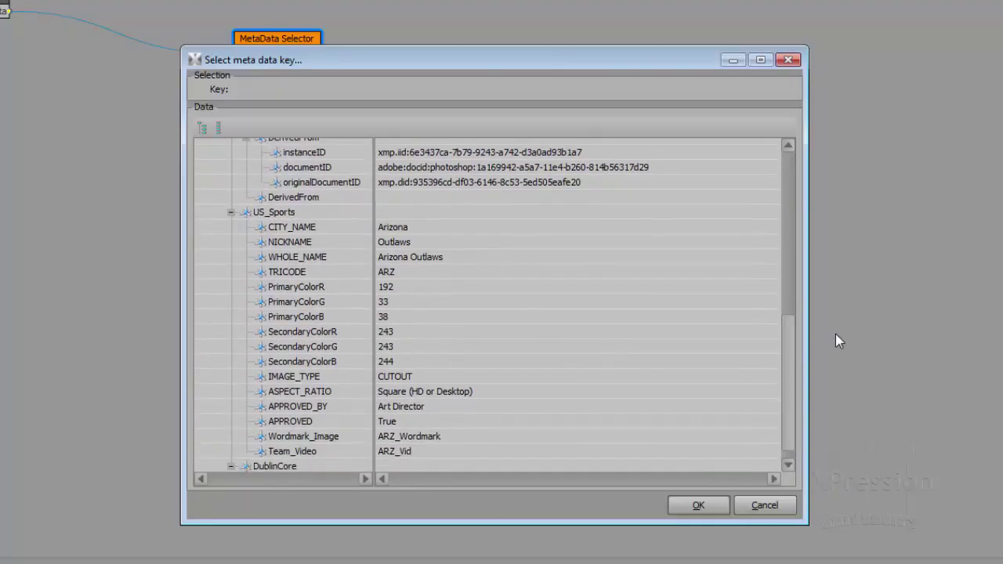
pyautogui.click(403, 268)
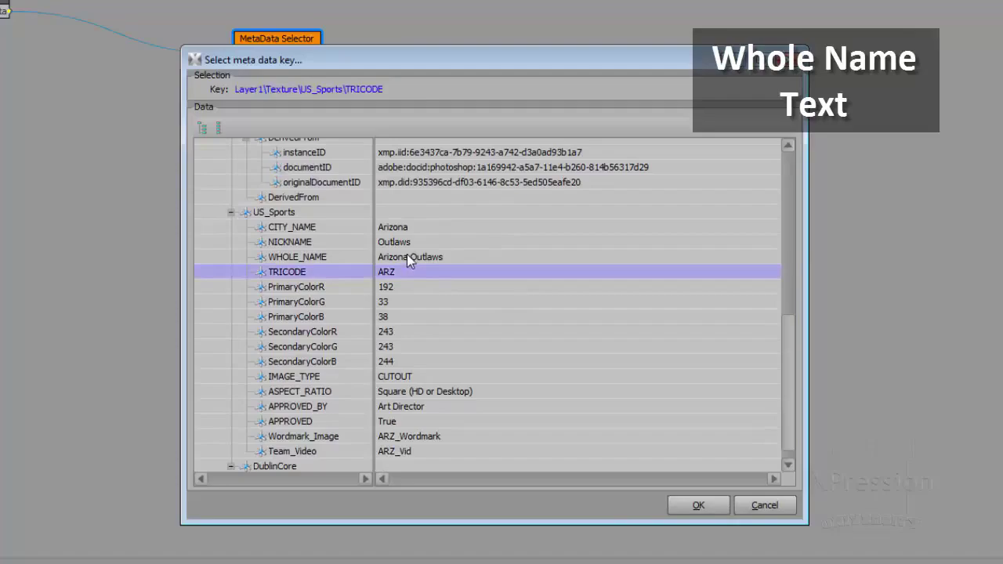
pyautogui.click(408, 257)
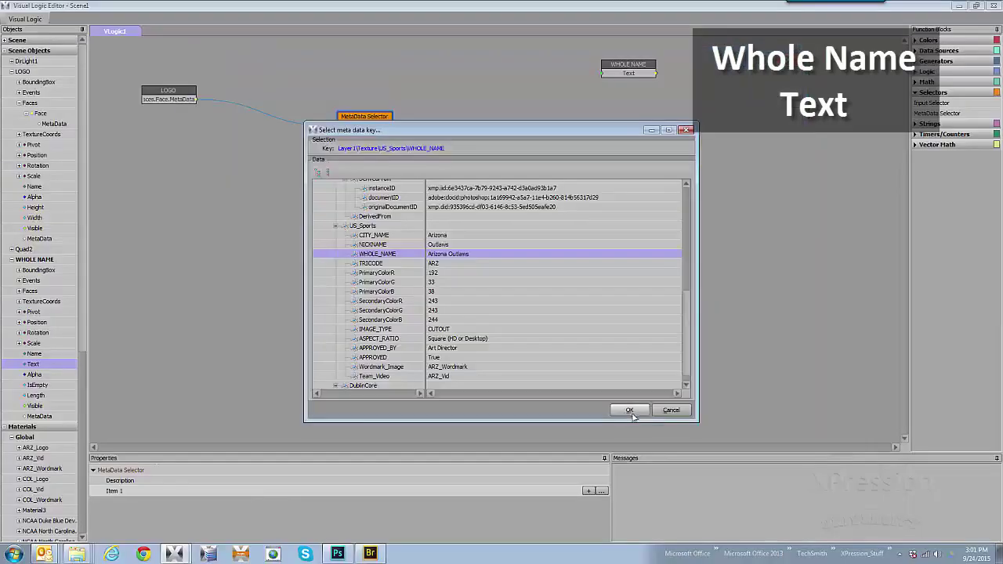
pyautogui.click(699, 506)
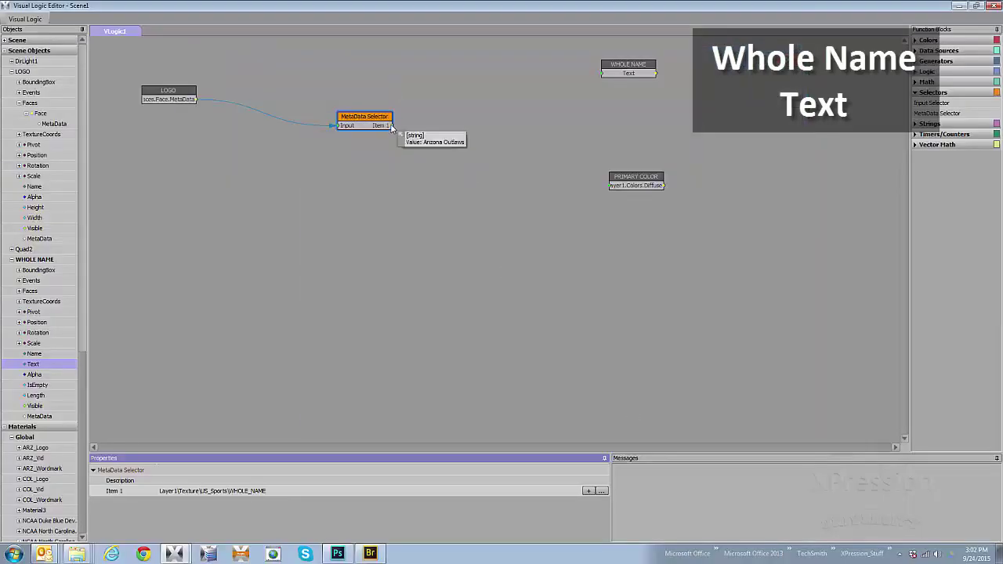
# - Connect the selector's Item 1 output to the WHOLE NAME Text input and move the reduced editor window clear of the scene viewport
pyautogui.moveTo(393, 125); pyautogui.dragTo(469, 91)
pyautogui.moveTo(563, 72); pyautogui.dragTo(599, 73)
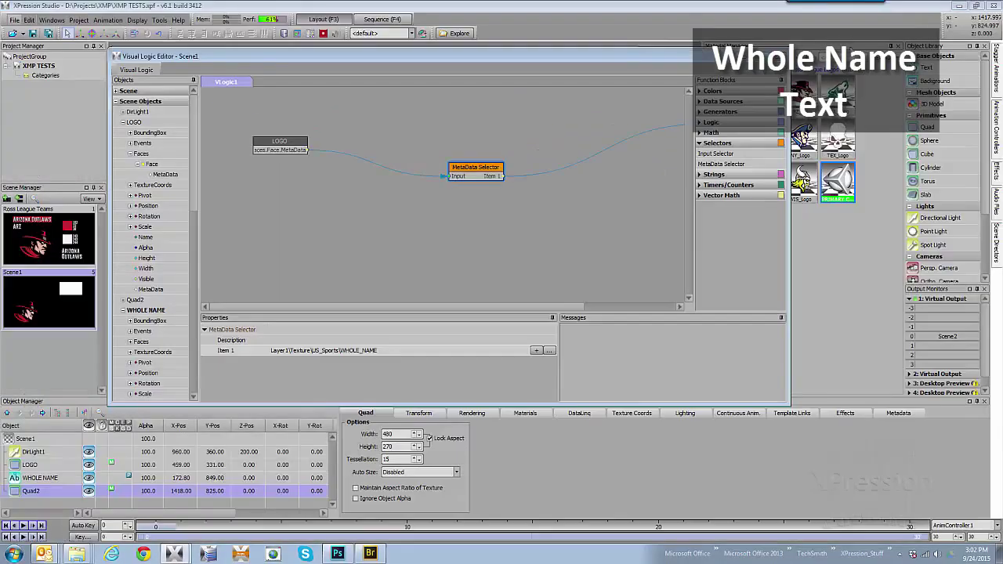
pyautogui.click(976, 5)
pyautogui.moveTo(654, 60); pyautogui.dragTo(826, 214)
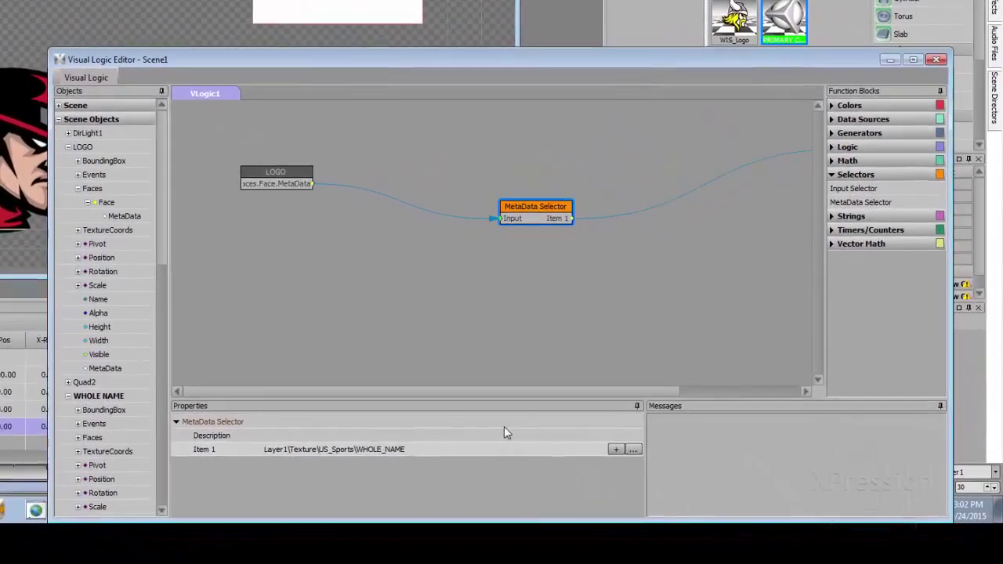
# - Add Item 2, Item 3 and Item 4 to the MetaData Selector block
pyautogui.click(627, 445)
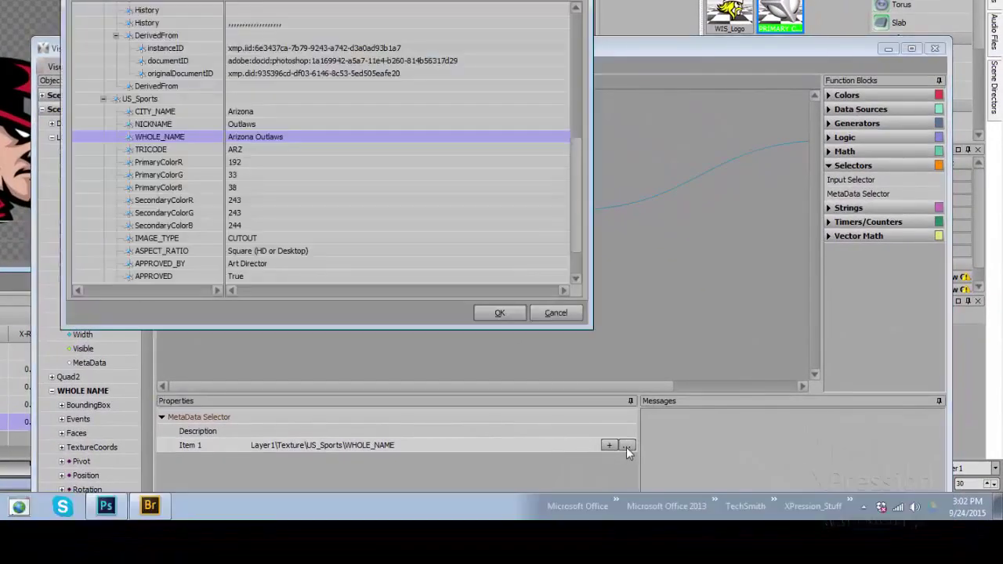
pyautogui.click(558, 314)
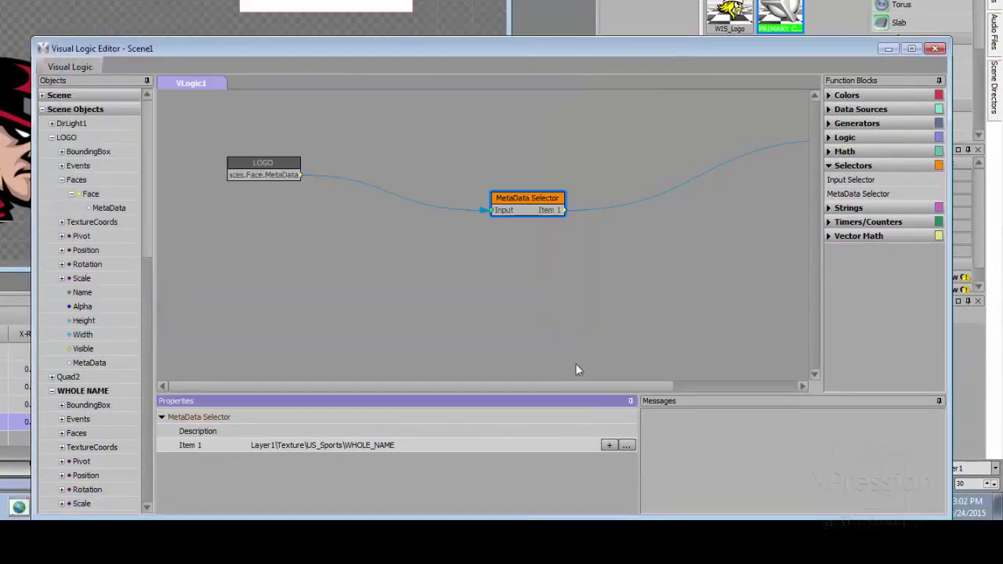
pyautogui.click(606, 446)
pyautogui.click(604, 446)
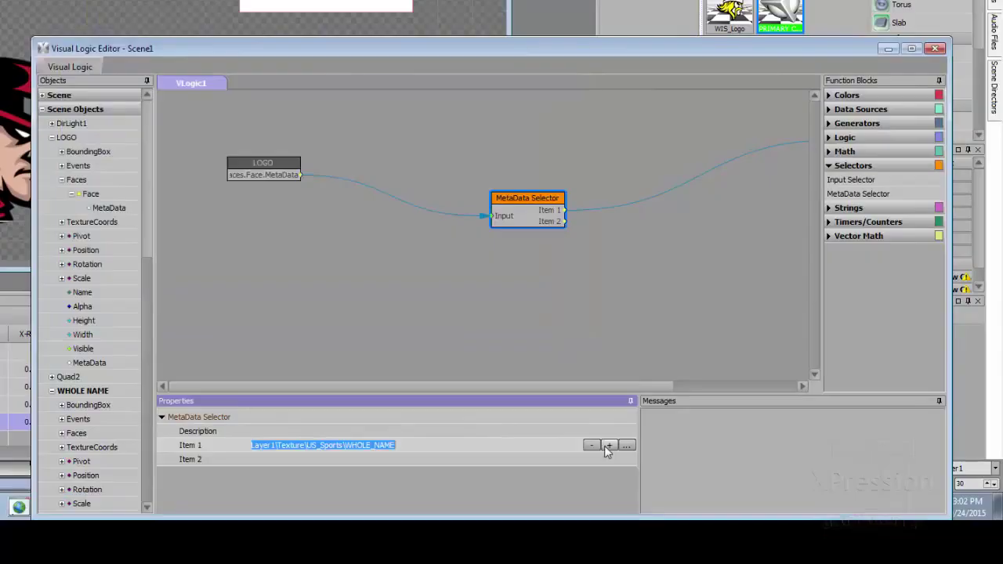
pyautogui.click(584, 462)
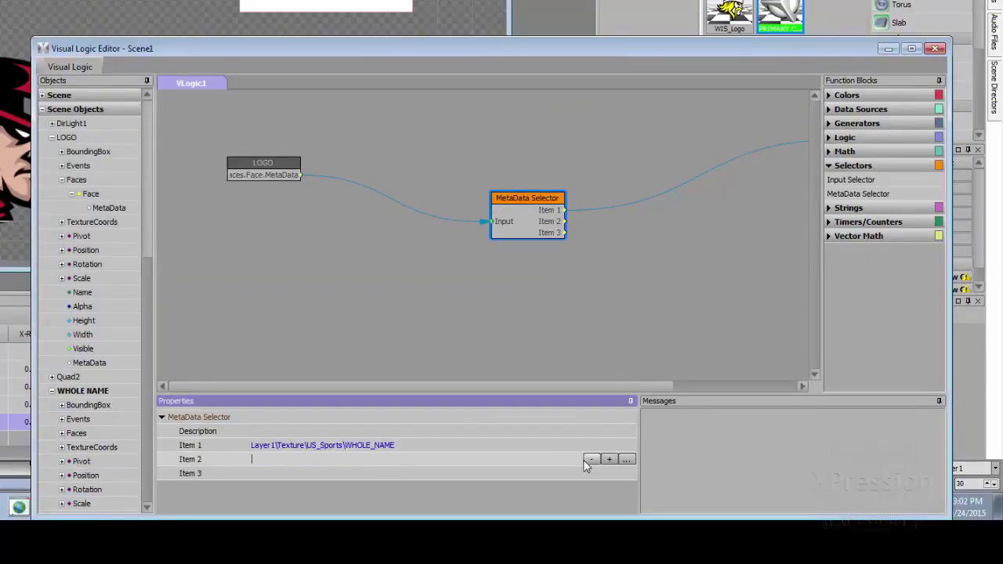
pyautogui.click(614, 459)
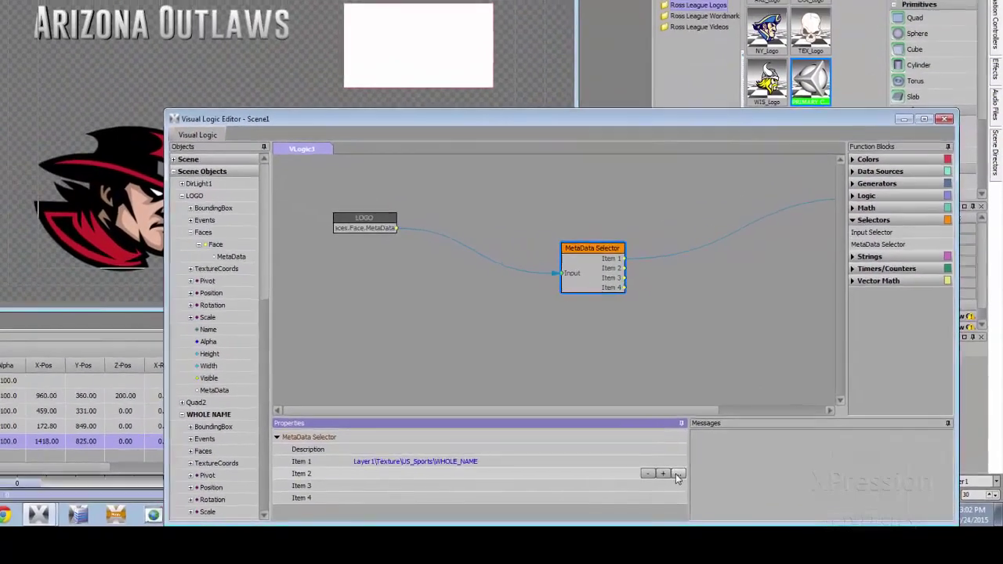
# - Set the MetaData Selector's Item 2 to the key Layer1\Texture\US_Sports\PrimaryColorR
pyautogui.click(678, 474)
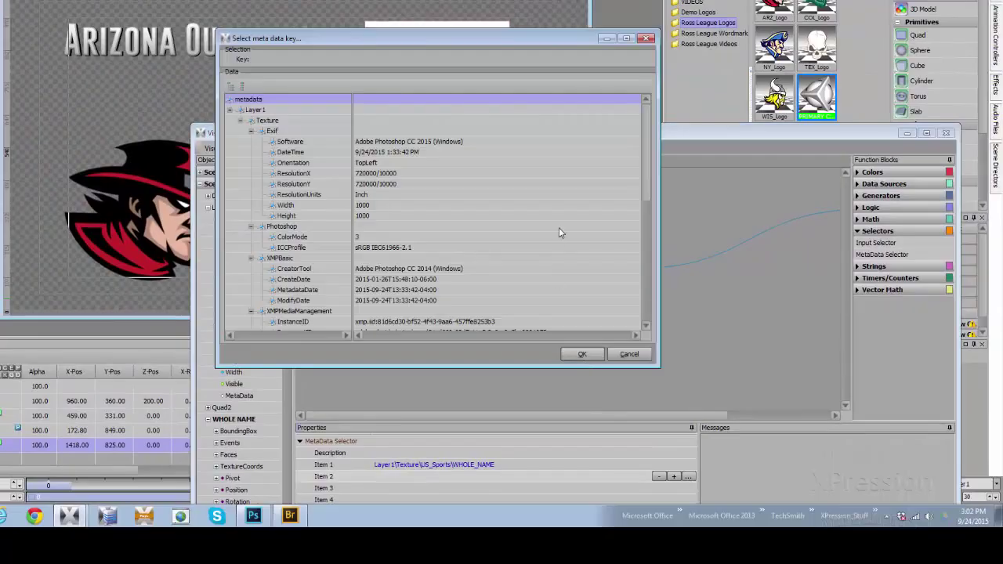
pyautogui.moveTo(647, 139); pyautogui.dragTo(671, 268)
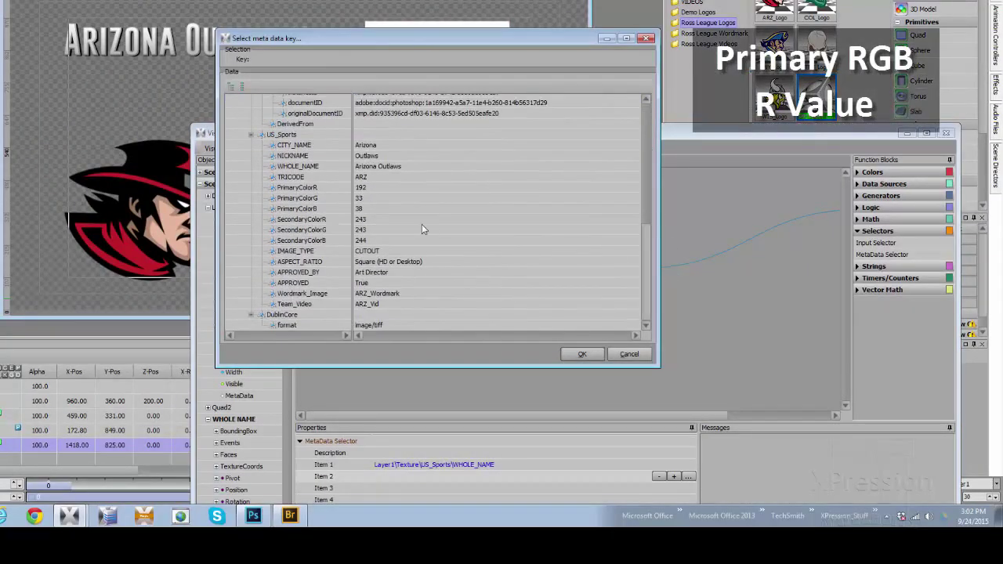
pyautogui.click(383, 189)
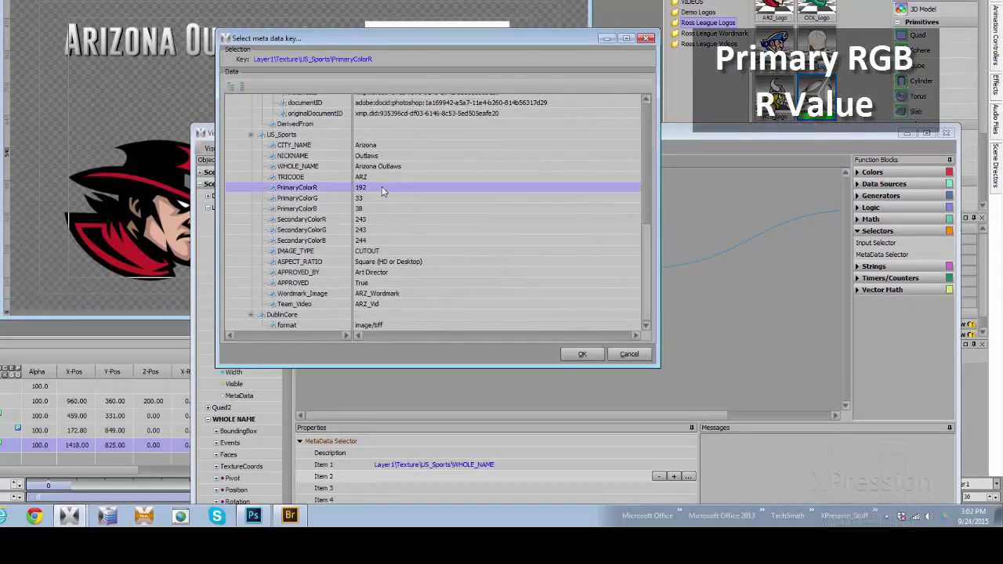
pyautogui.click(583, 354)
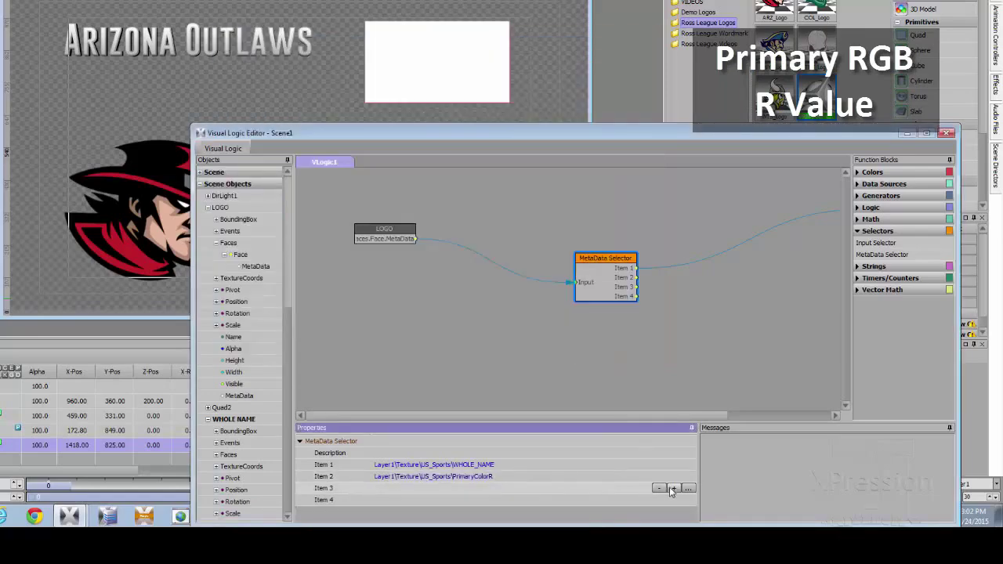
# - Set the MetaData Selector's Item 3 to the key Layer1\Texture\US_Sports\PrimaryColorG
pyautogui.click(688, 487)
pyautogui.moveTo(647, 152); pyautogui.dragTo(659, 283)
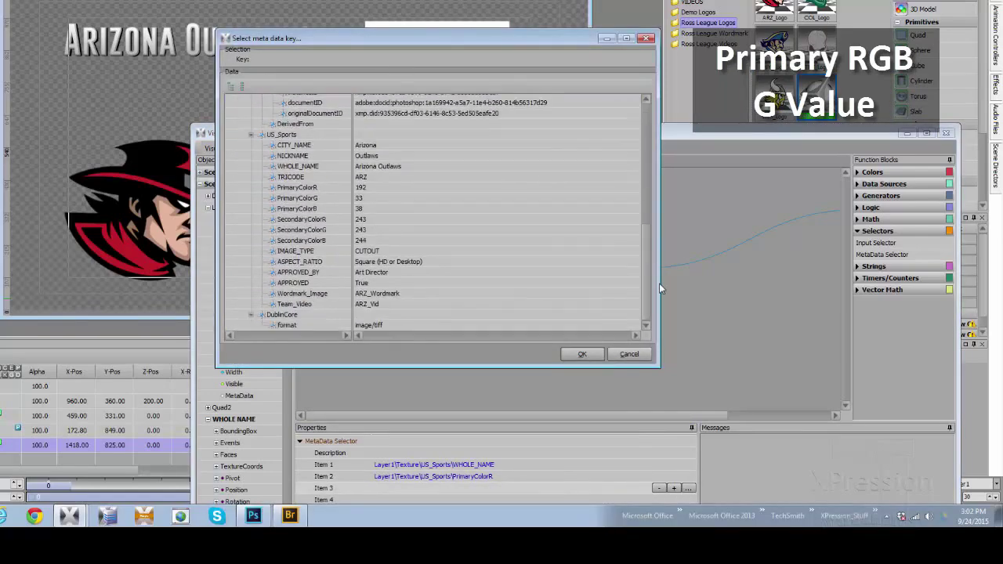
pyautogui.click(372, 199)
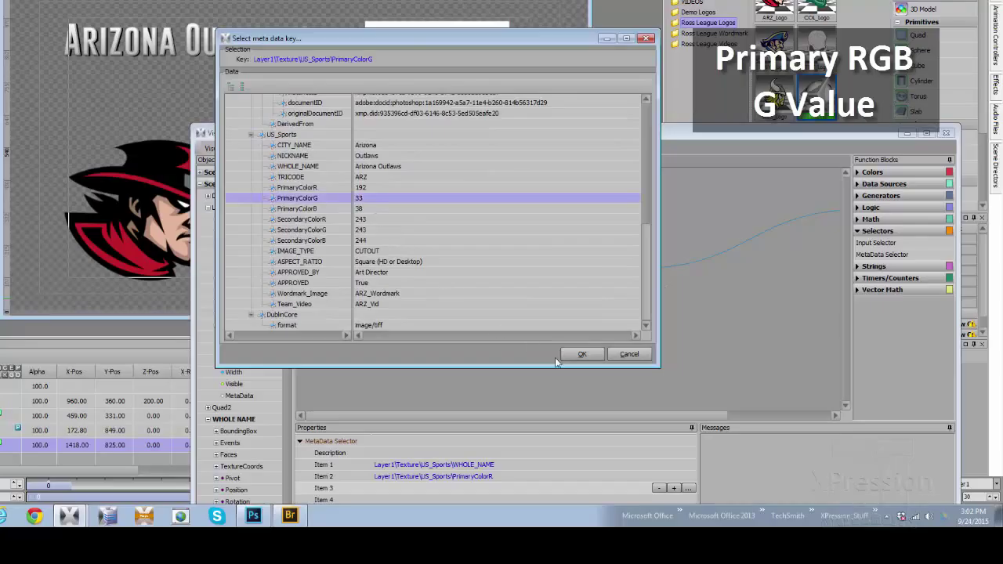
pyautogui.click(580, 354)
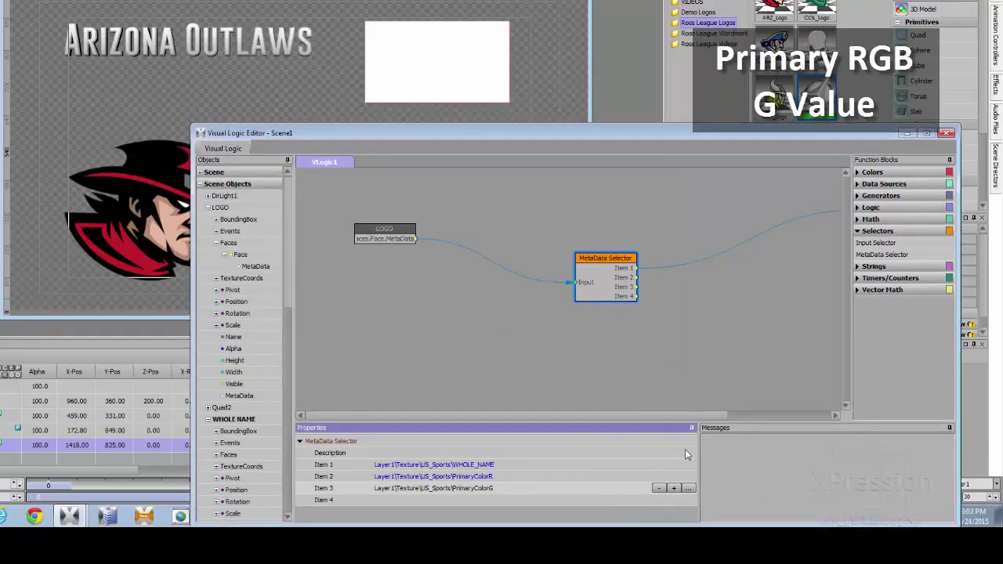
# - Set the MetaData Selector's Item 4 to the key Layer1\Texture\US_Sports\PrimaryColorB
pyautogui.click(670, 504)
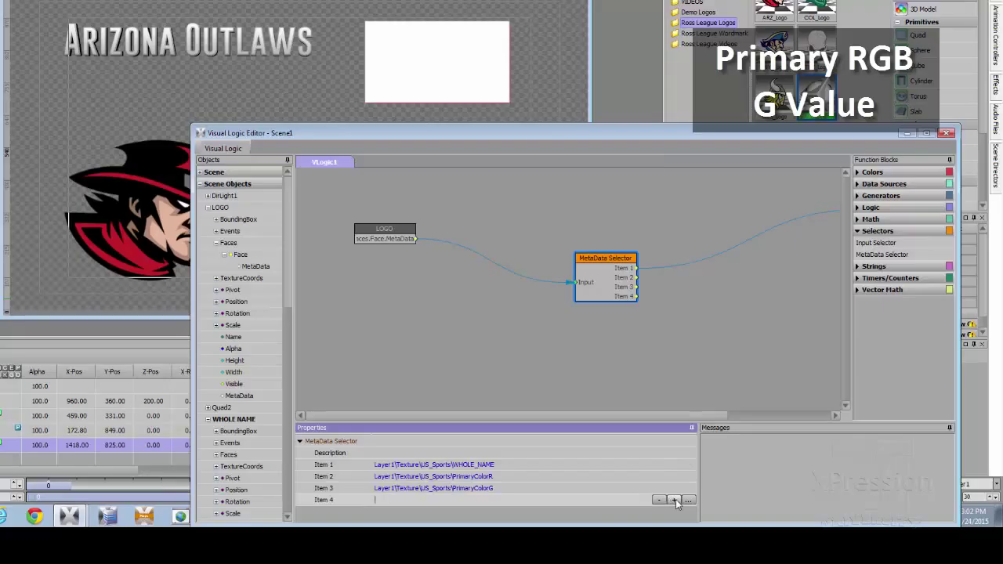
pyautogui.click(688, 500)
pyautogui.moveTo(648, 169); pyautogui.dragTo(660, 279)
pyautogui.click(381, 233)
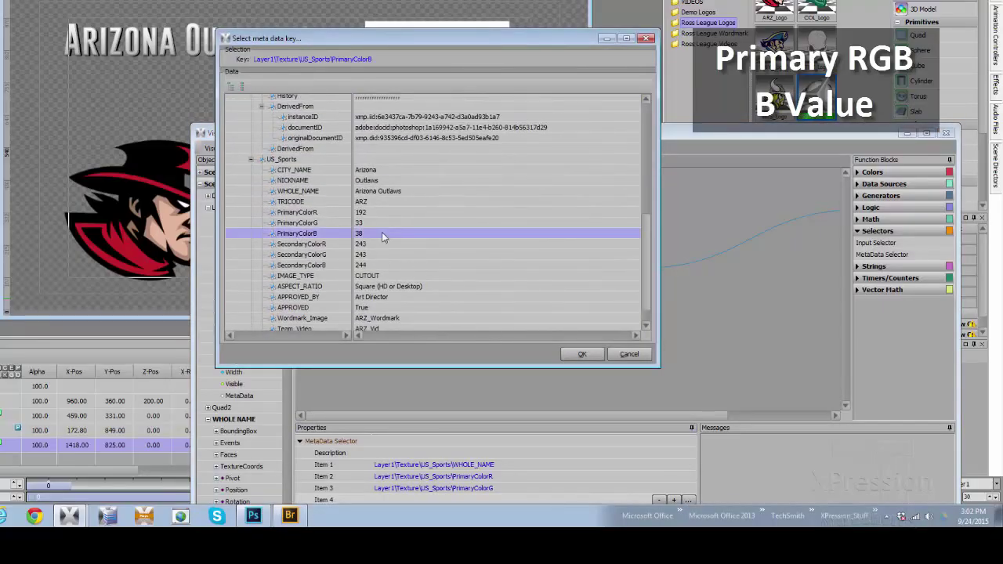
pyautogui.click(580, 354)
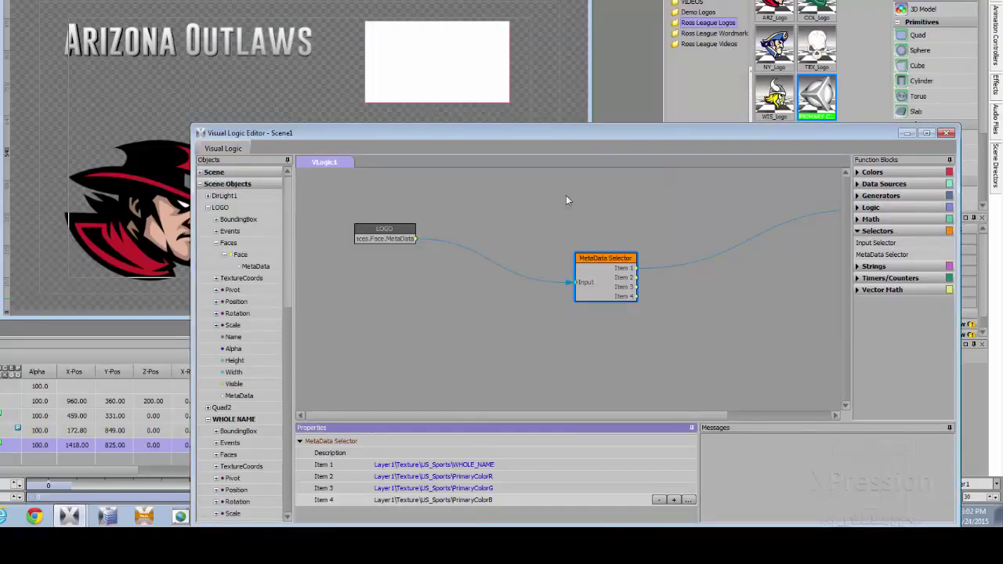
# - Widen the Visual Logic Editor to show the whole graph and add an IntColor block between the MetaData Selector and PRIMARY COLOR blocks
pyautogui.moveTo(586, 136); pyautogui.dragTo(396, 98)
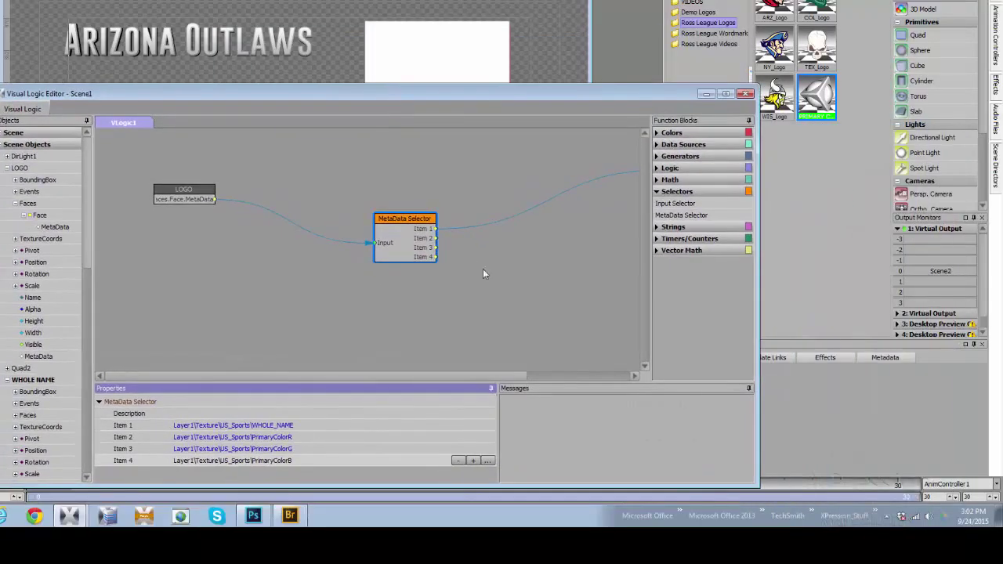
pyautogui.moveTo(760, 282); pyautogui.dragTo(921, 256)
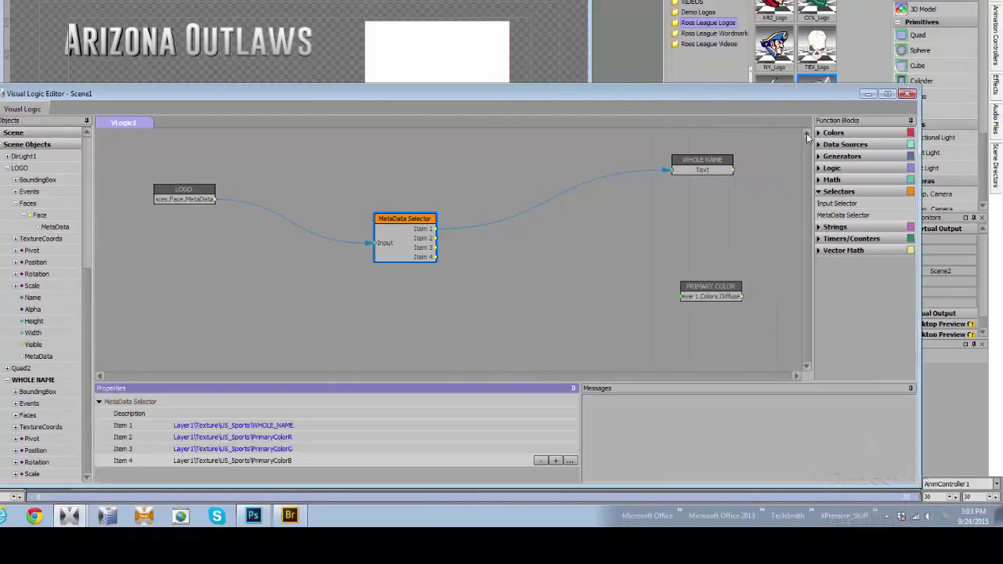
pyautogui.click(820, 133)
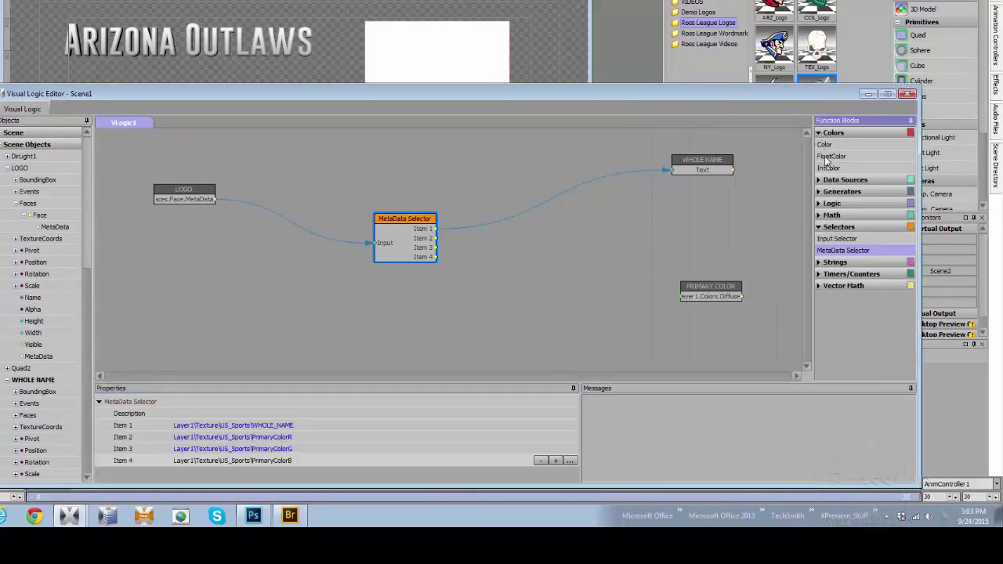
pyautogui.moveTo(829, 169); pyautogui.dragTo(552, 260)
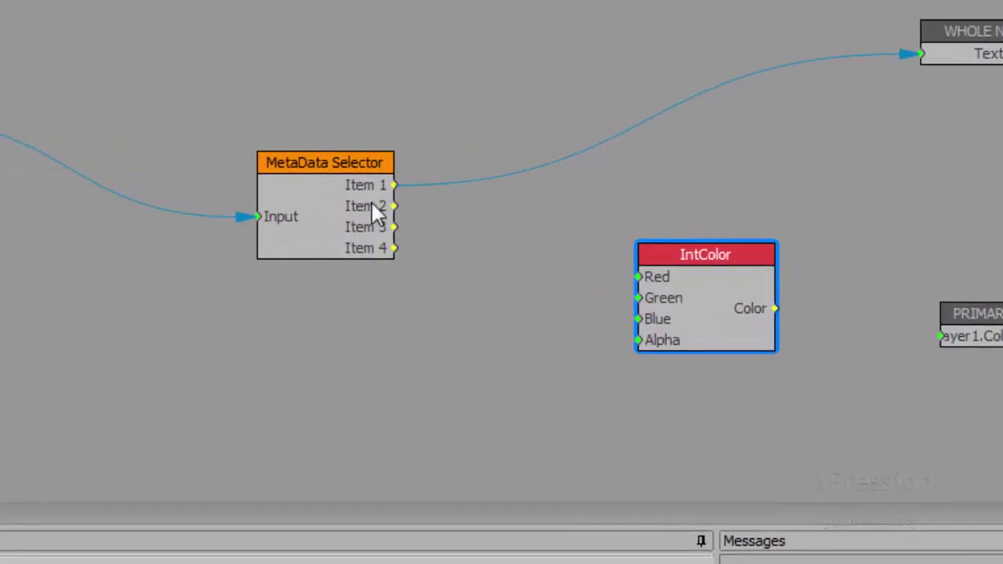
# - Connect selector Items 2, 3 and 4 to IntColor's Red, Green and Blue inputs, and its Color output to the PRIMARY COLOR Diffuse input
pyautogui.moveTo(392, 207); pyautogui.dragTo(636, 277)
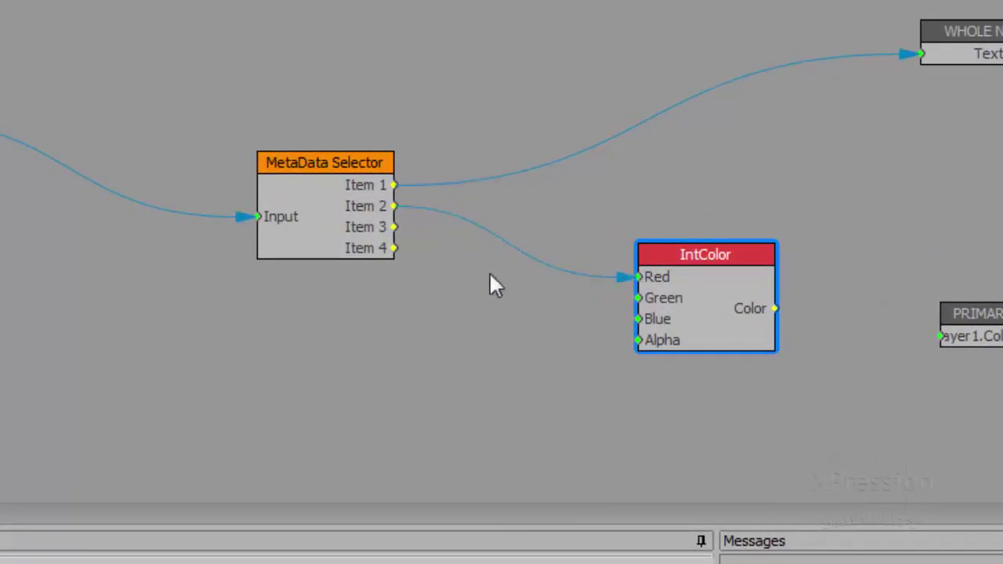
pyautogui.moveTo(393, 226); pyautogui.dragTo(638, 305)
pyautogui.moveTo(393, 248); pyautogui.dragTo(637, 320)
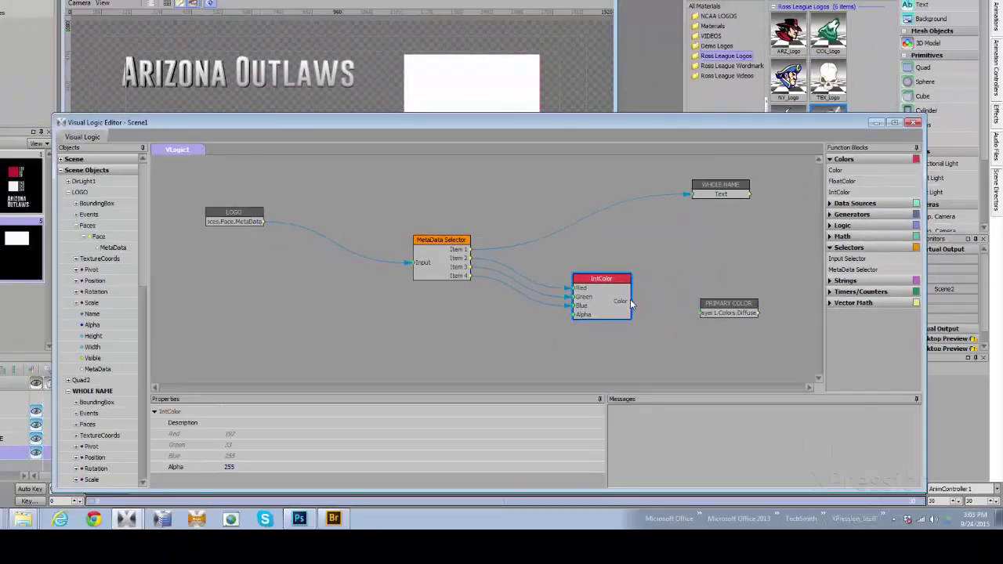
pyautogui.moveTo(631, 301); pyautogui.dragTo(702, 314)
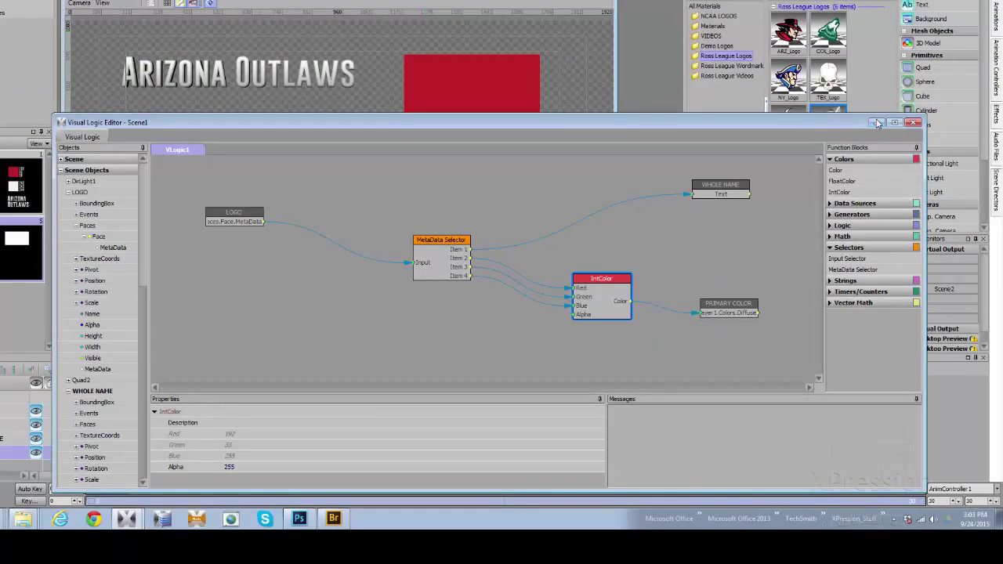
# - Minimize the Visual Logic Editor and select the LOGO object in the scene
pyautogui.click(876, 123)
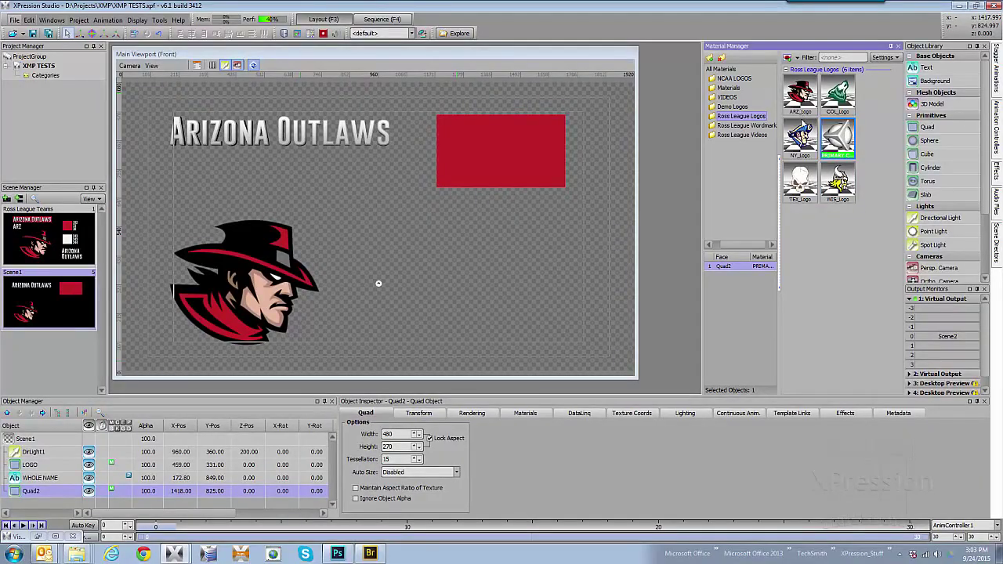
pyautogui.click(47, 466)
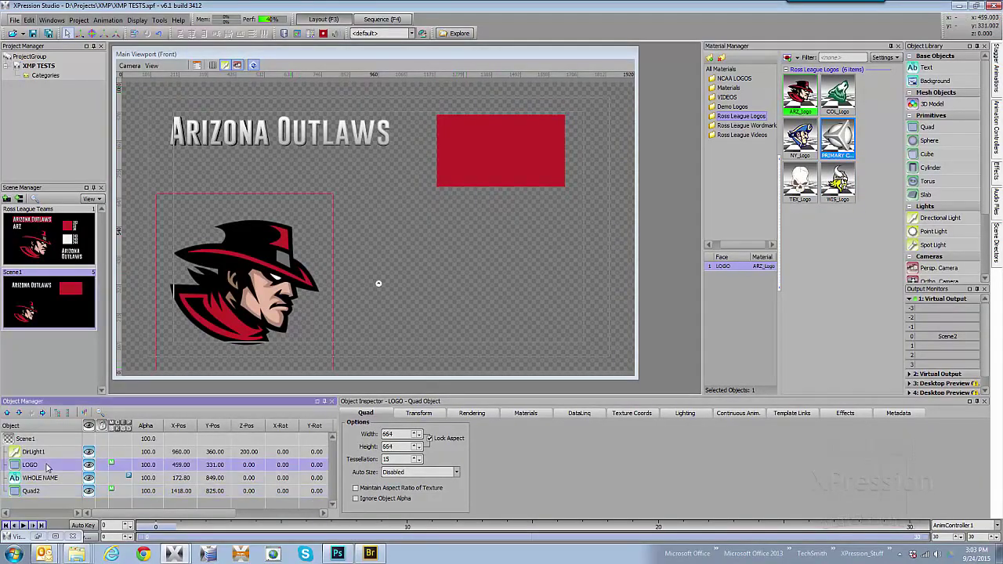